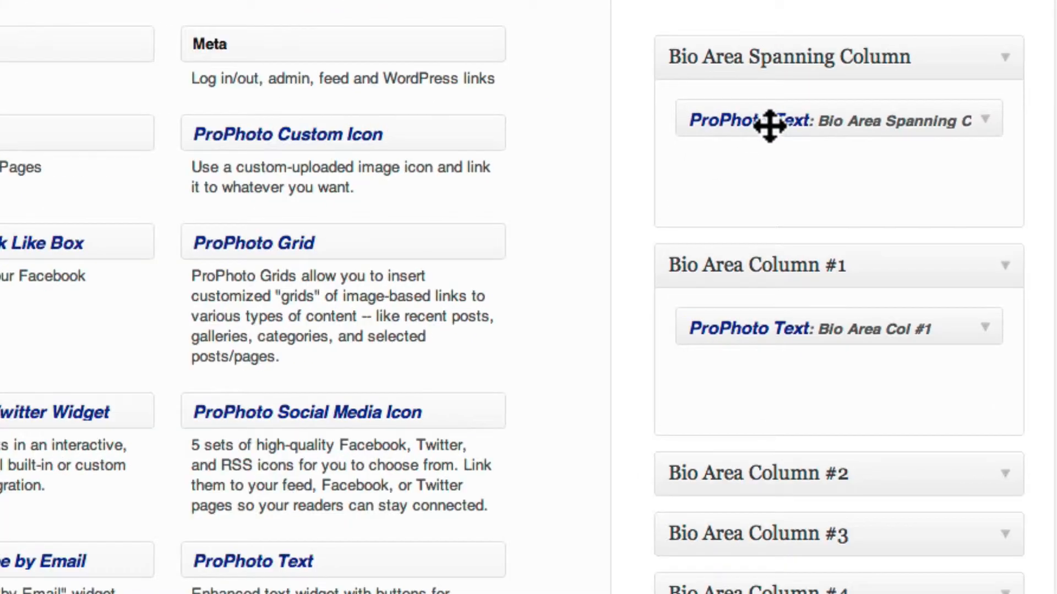
Step: Replace the text widget in Bio Area Spanning Column with a ProPhoto Grid titled "Bio Area Spanning Column"
left_click_drag(767, 122, 359, 165)
left_click_drag(302, 243, 708, 123)
left_click(327, 248)
type("Bio Are")
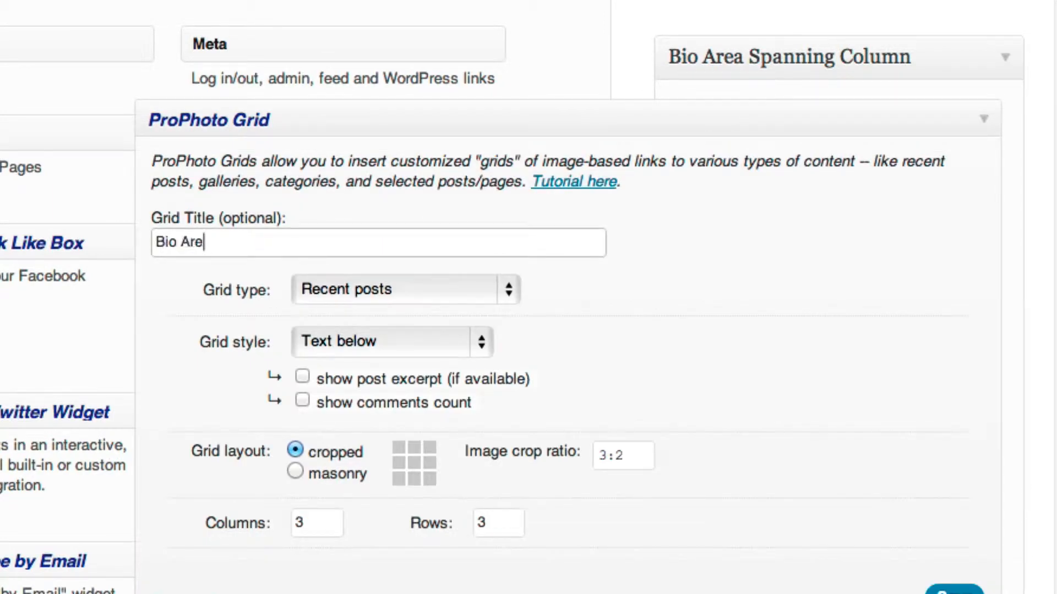
type("a Spanning Column")
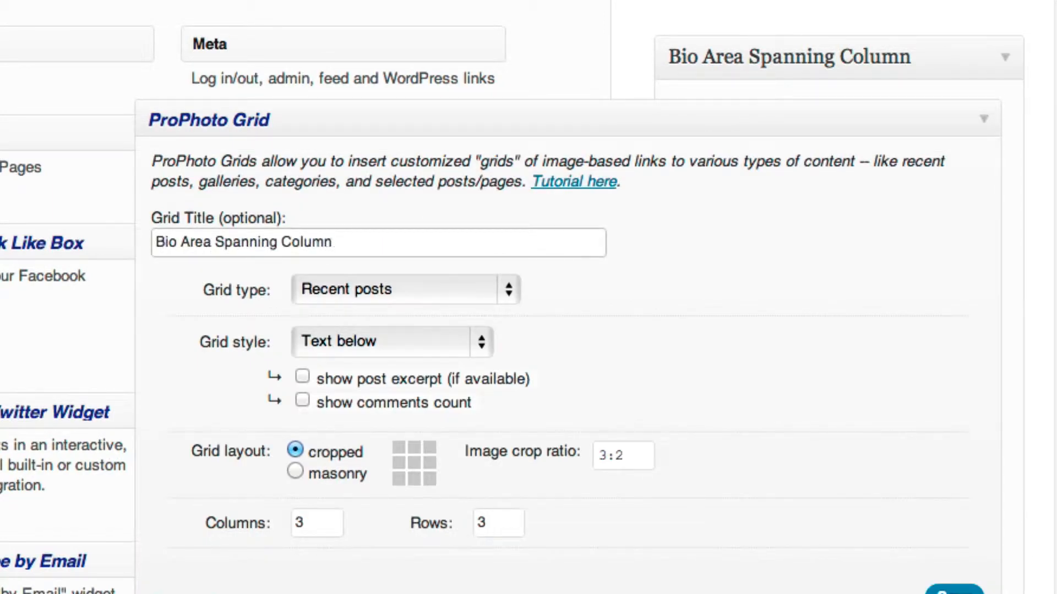
Step: Set the spanning column grid to 4 columns and 1 row
left_click(314, 523)
key("BackSpace")
type("4")
left_click(502, 523)
key("BackSpace")
type("1")
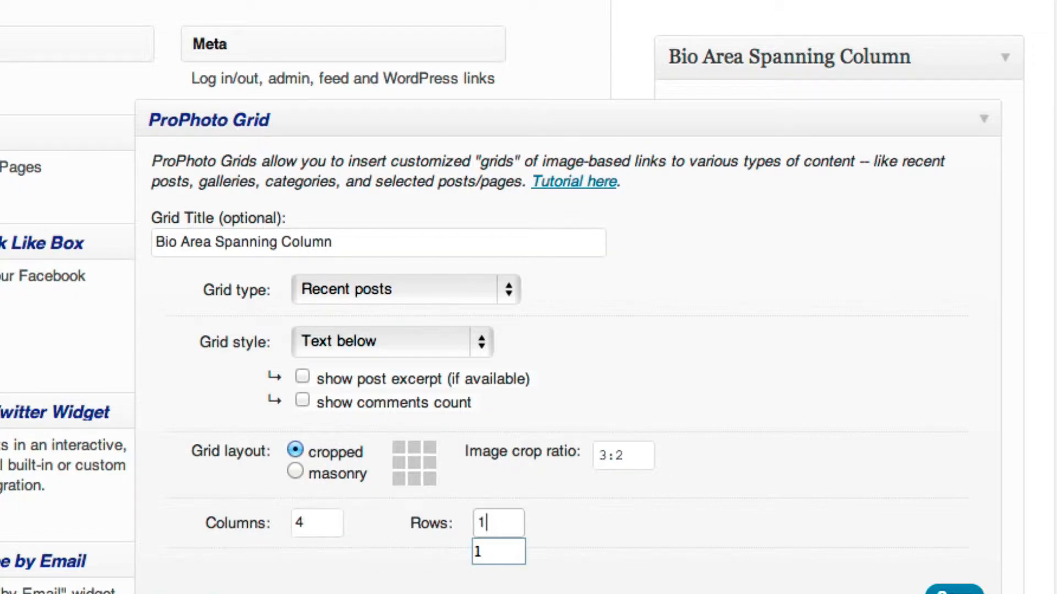
Step: Set the grid style to Overlaid text on rollover, and save and close the spanning column grid
left_click(479, 342)
left_click(490, 361)
left_click(956, 536)
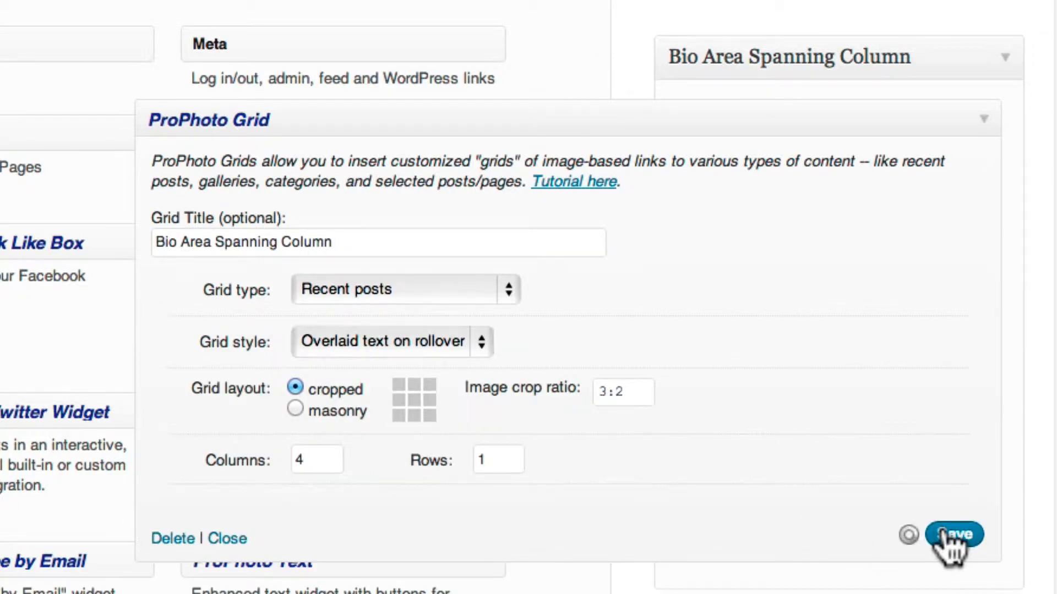
left_click(234, 538)
Step: Replace the text widget in Bio Area Column #1 with a ProPhoto Grid titled "Bio Area Col #1"
scroll(506, 319, "down", 5)
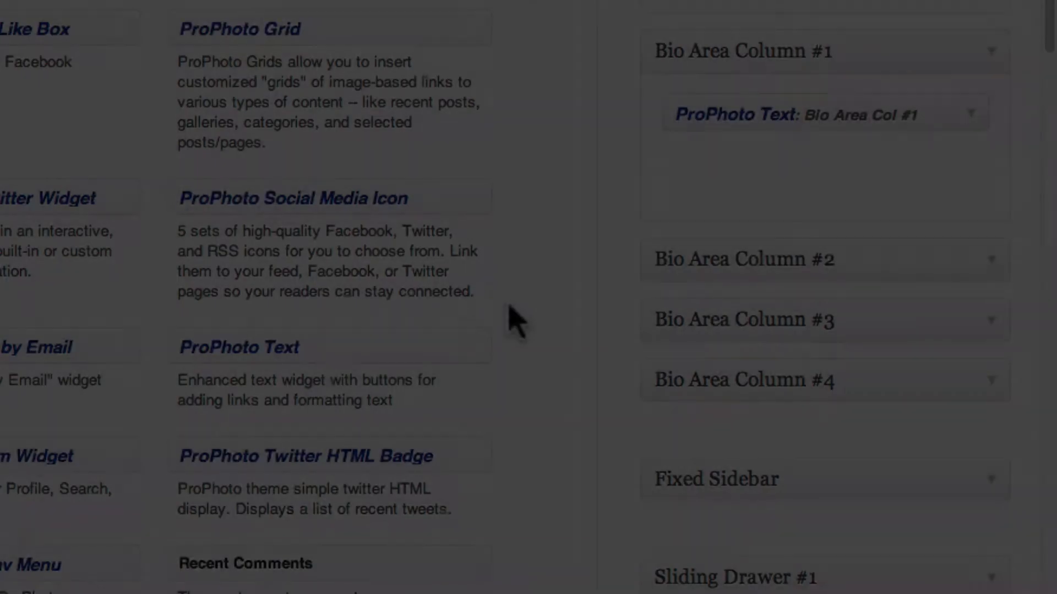
left_click_drag(791, 108, 331, 88)
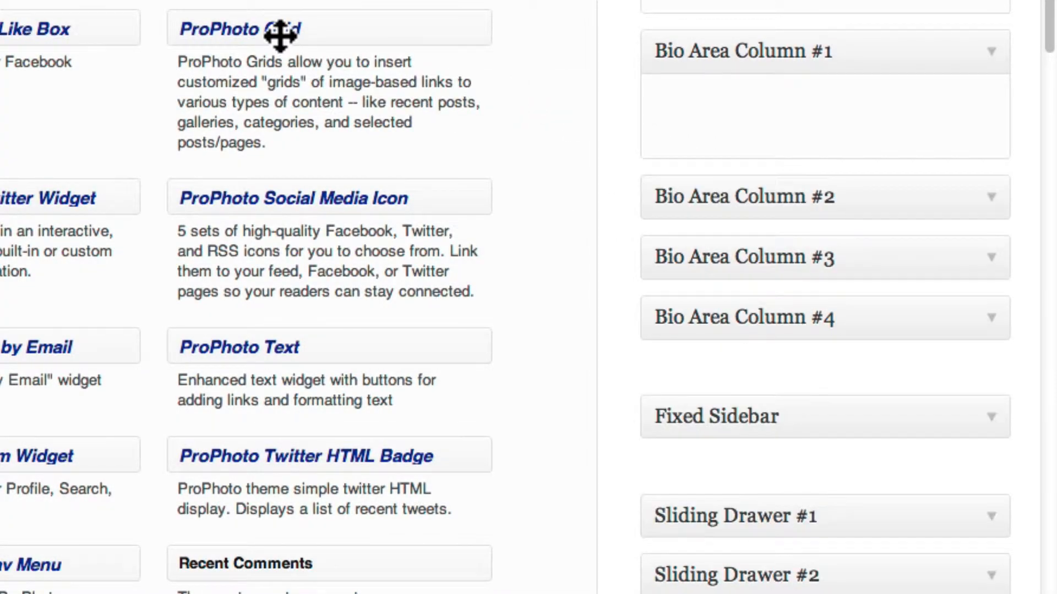
left_click_drag(278, 33, 721, 113)
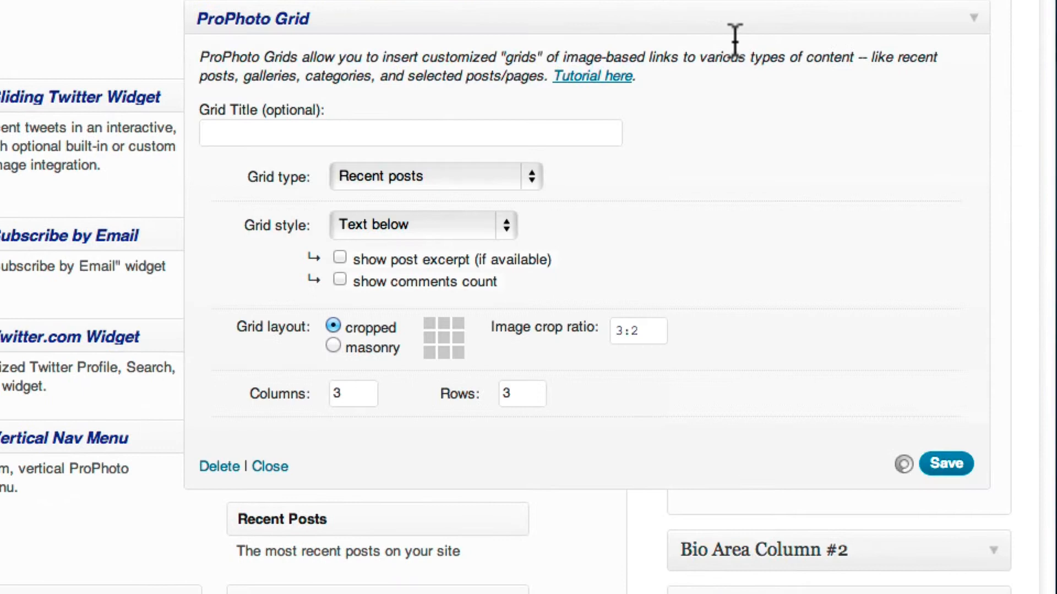
left_click(457, 123)
type("Bio Area Col #1")
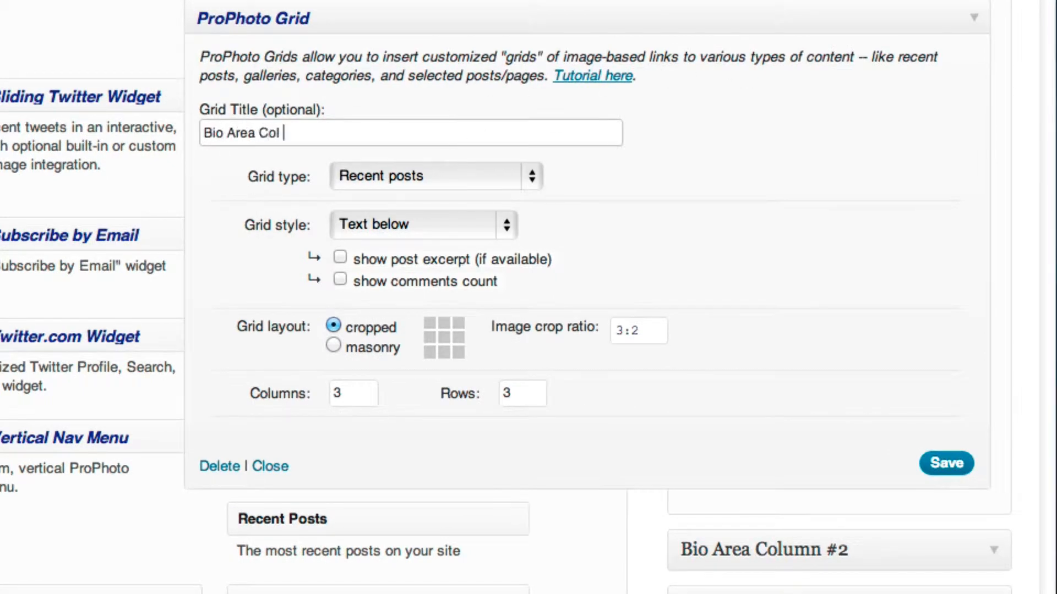
Step: Configure the Column #1 grid with type Galleries, style Overlaid text on rollover, and 1 column
left_click(498, 166)
left_click(485, 216)
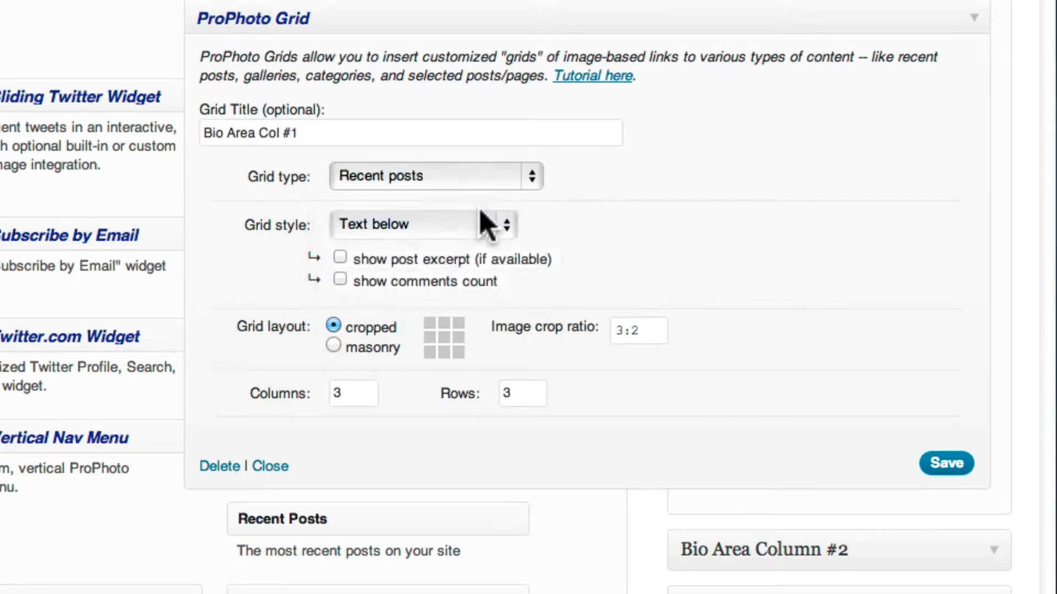
left_click(468, 273)
left_click(460, 292)
double_click(347, 379)
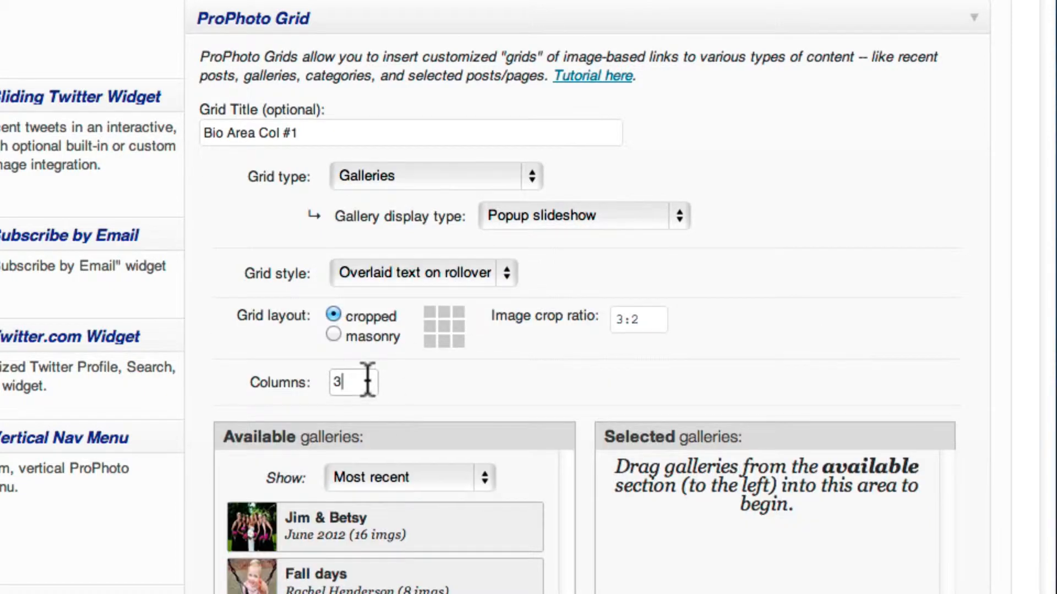
type("1")
Step: Add the engagement shoot gallery with 10 images to the selected galleries, and save and close the grid
scroll(405, 25, "down", 10)
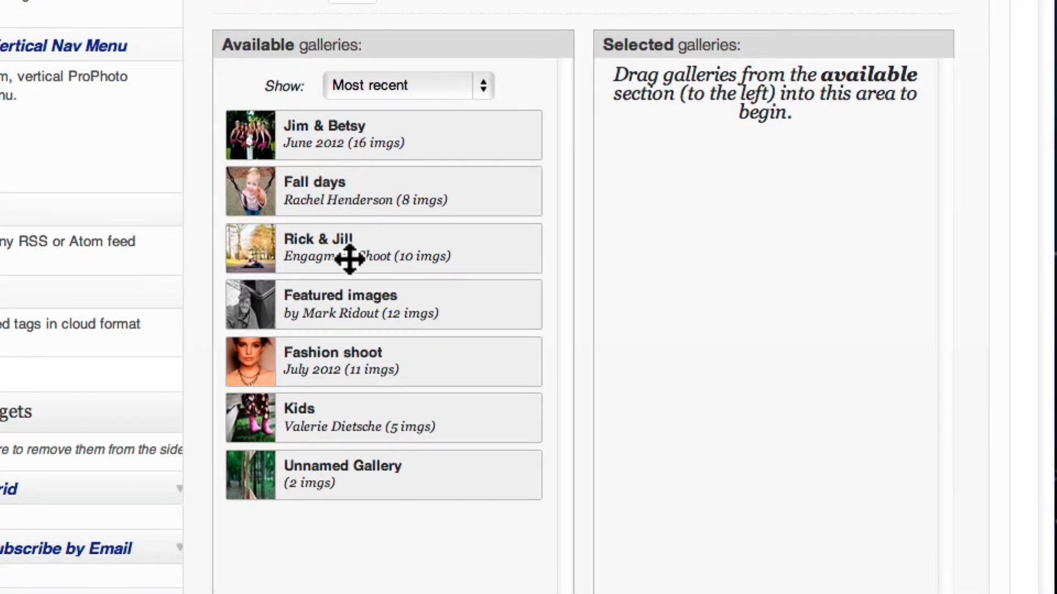
left_click_drag(349, 259, 712, 252)
left_click(941, 469)
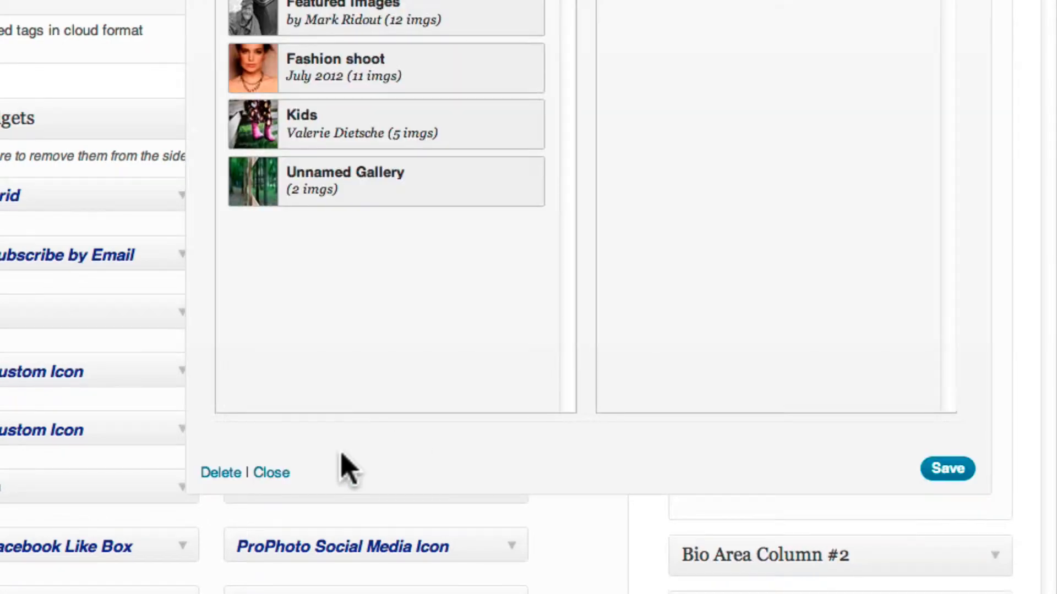
left_click(270, 474)
Step: Expand Bio Area Column #2 and add a ProPhoto Grid titled "Bio Area Col #2" to it
scroll(255, 490, "up", 15)
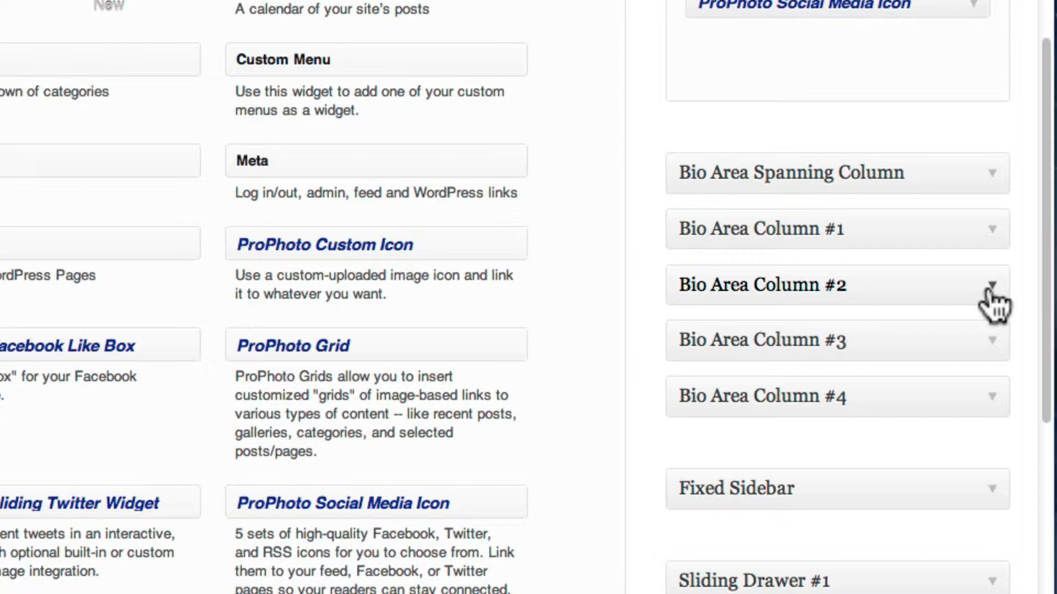
left_click(991, 288)
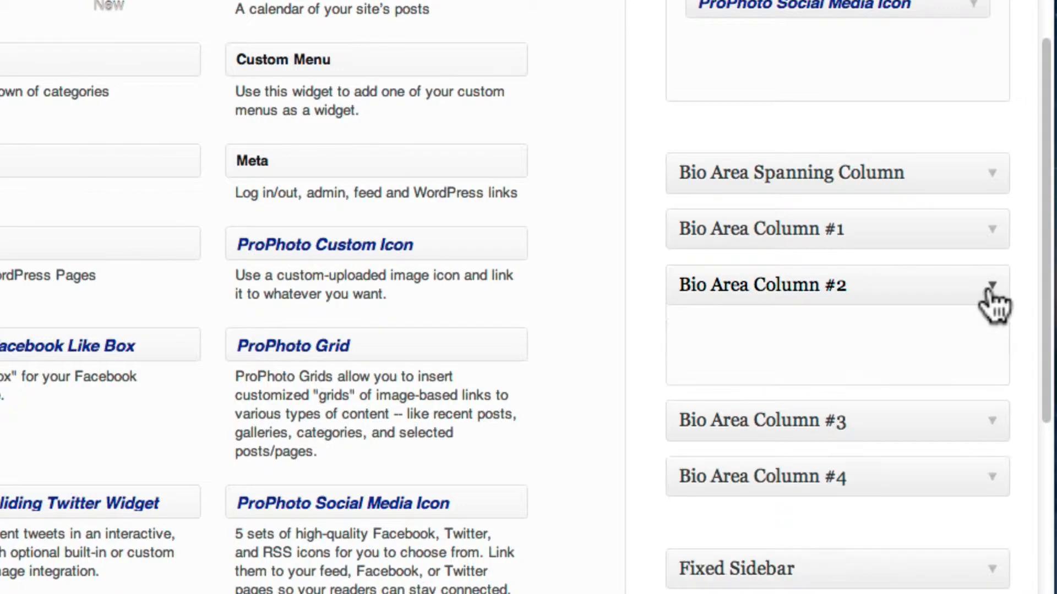
left_click_drag(343, 364, 771, 357)
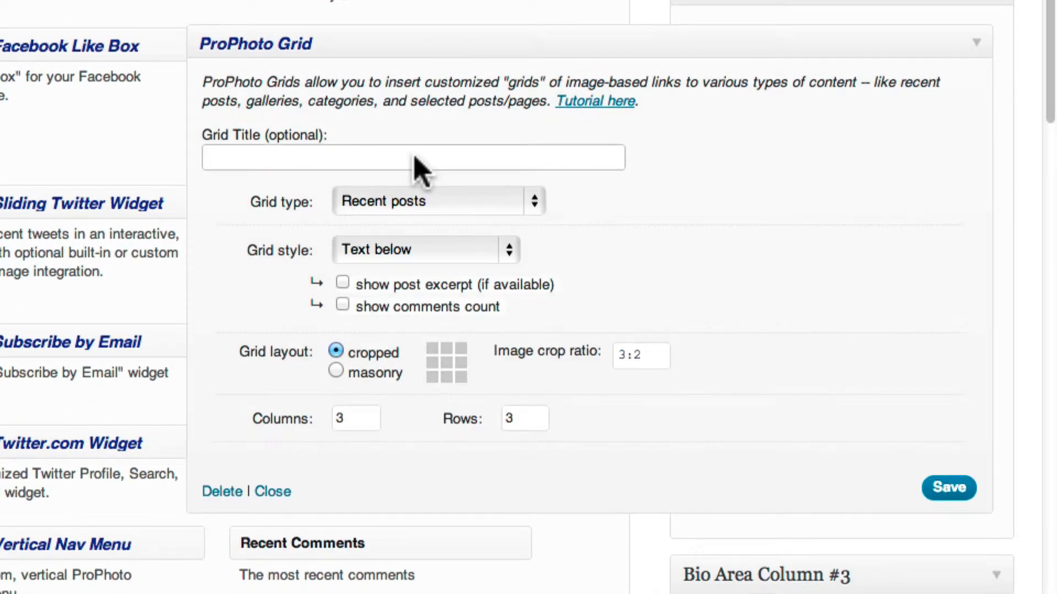
left_click(414, 158)
type("Bio Area Col #2")
Step: Set the Column #2 grid's type to Select posts/pages and its style to Overlaid text on rollover
left_click(431, 204)
left_click(439, 286)
left_click(437, 258)
left_click(438, 268)
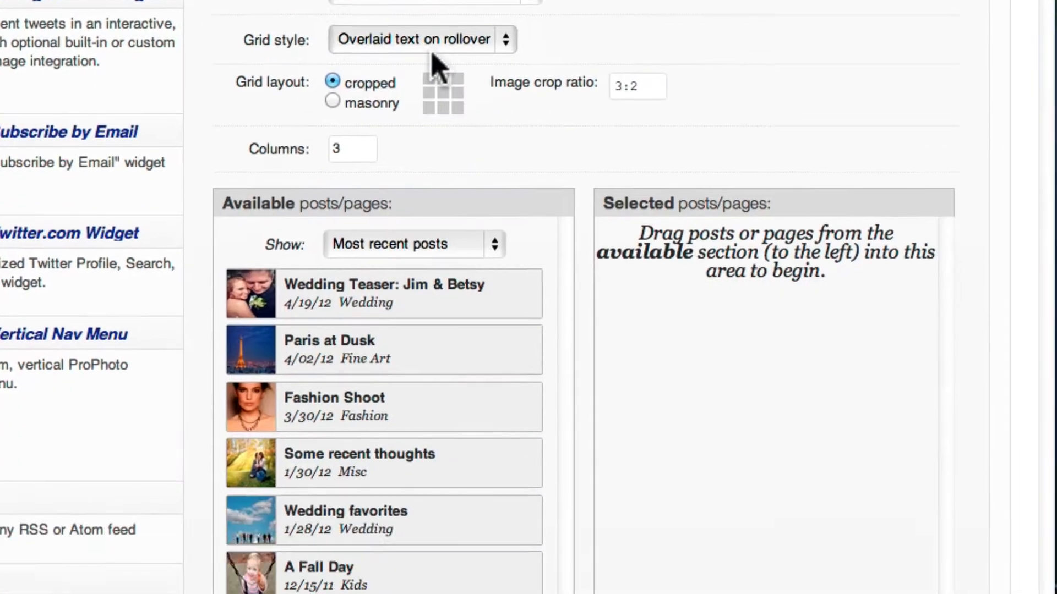
Step: Add the "Wedding Teaser" and "Paris at Dusk" posts to the grid's selected posts/pages
left_click(442, 516)
left_click(442, 516)
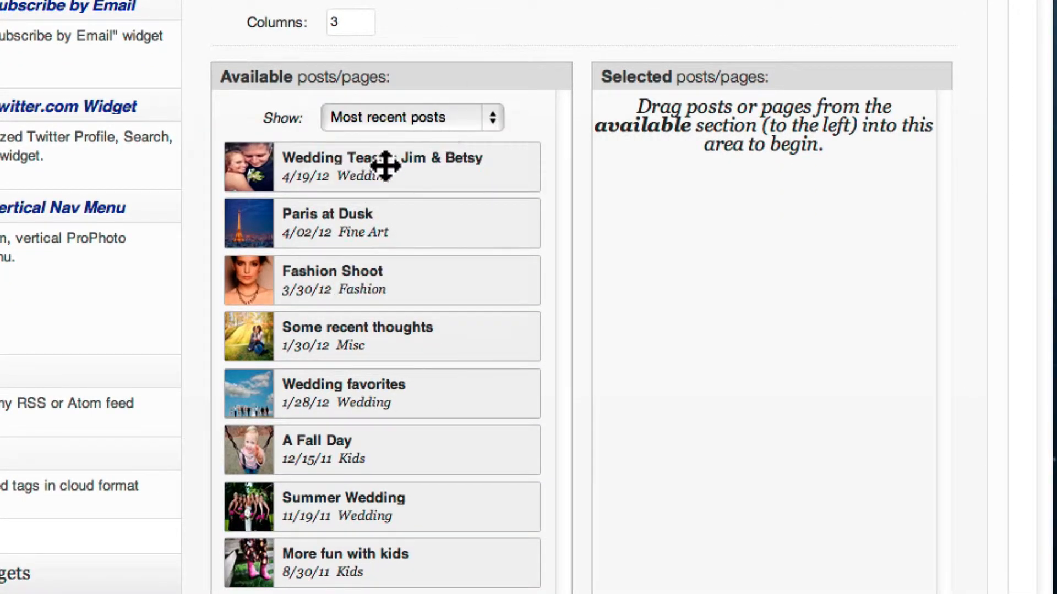
left_click_drag(384, 165, 708, 171)
left_click_drag(358, 224, 715, 208)
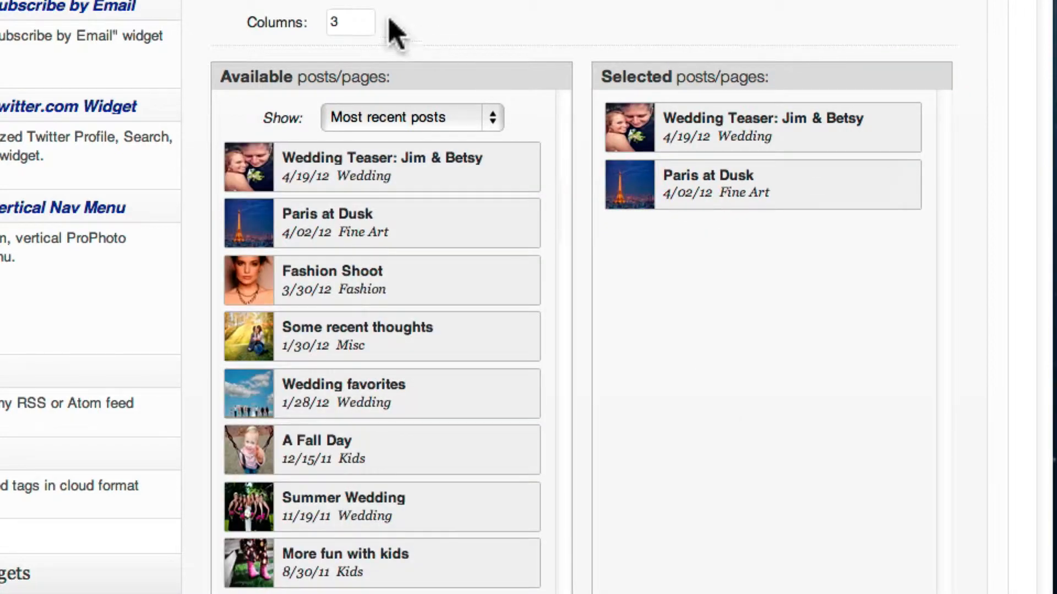
Step: Set the Column #2 grid to 2 columns, and save and close it
left_click(362, 24)
key("BackSpace")
type("2")
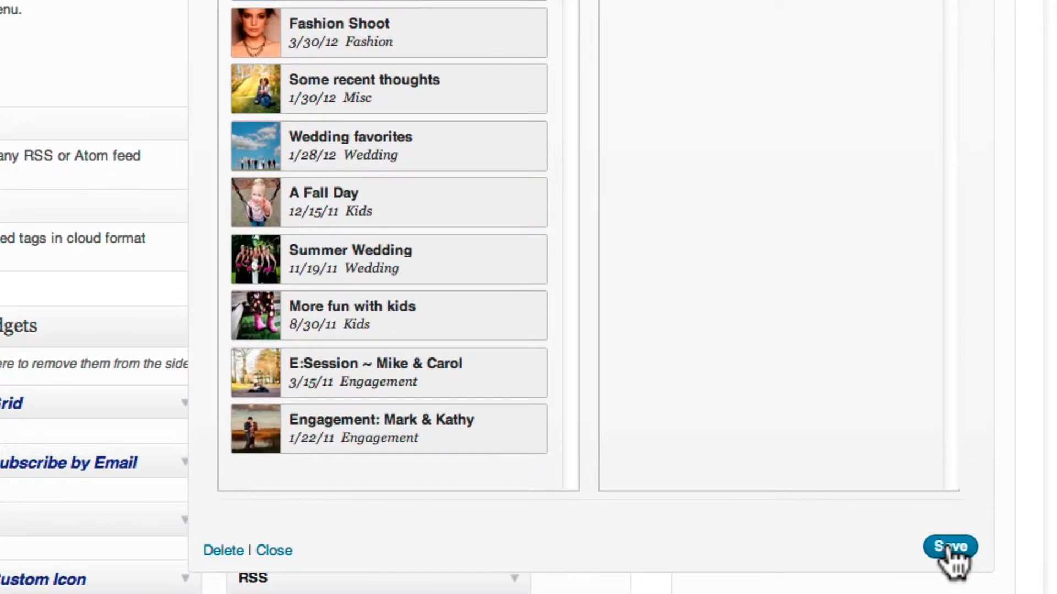
left_click(950, 548)
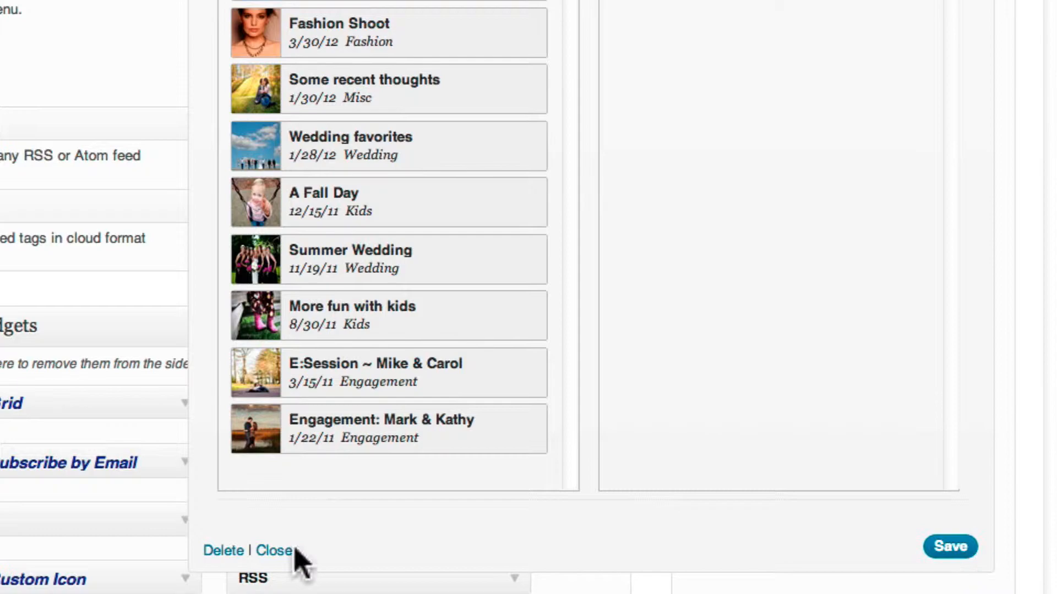
left_click(287, 551)
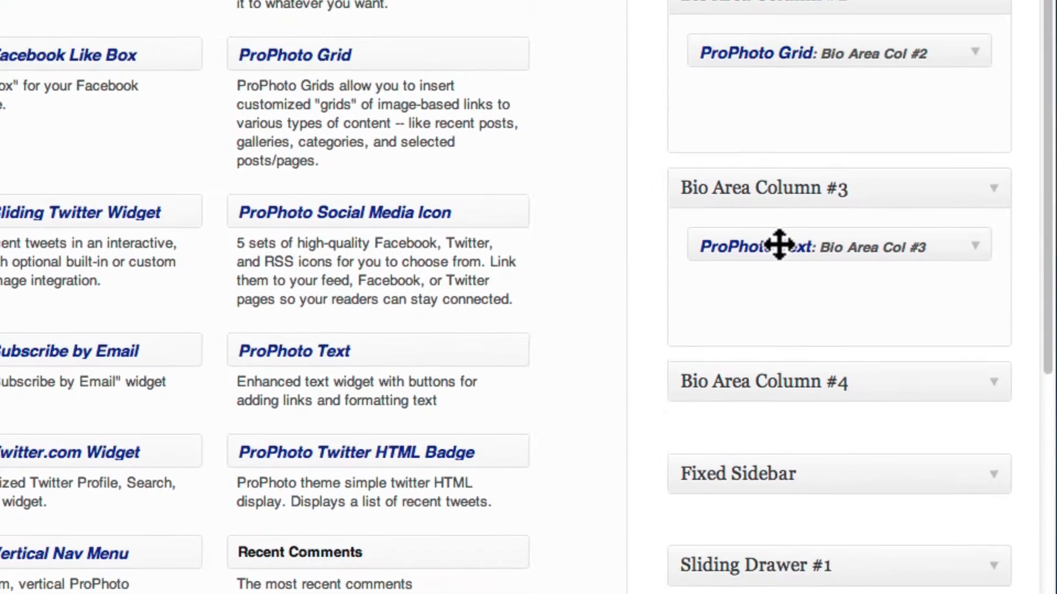
Step: Replace the text widget in Bio Area Column #3 with a ProPhoto Grid titled "Bio Area Col #3"
left_click_drag(779, 244, 448, 279)
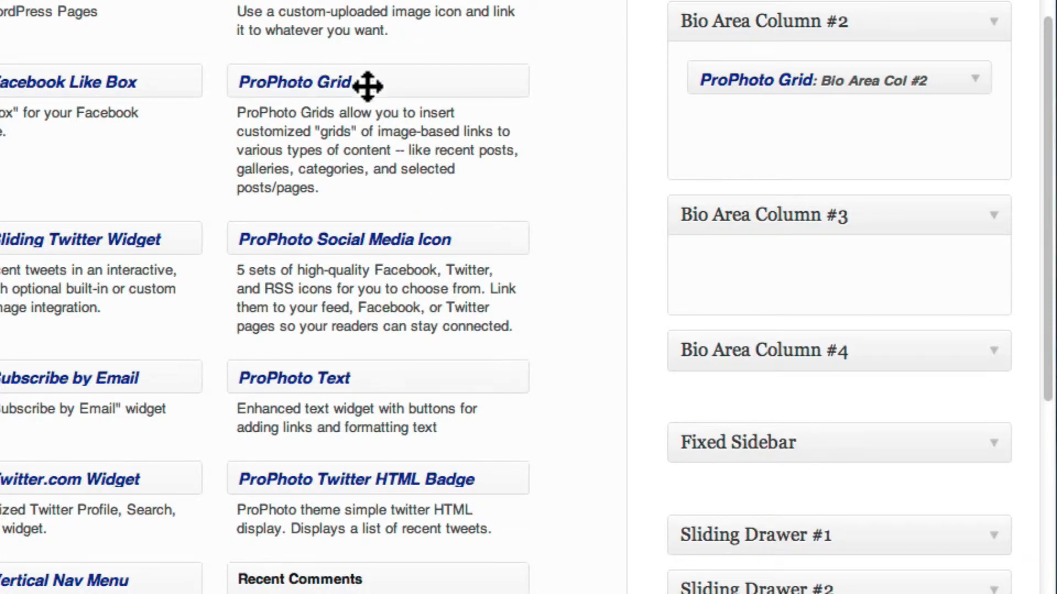
left_click_drag(368, 87, 801, 284)
left_click(317, 192)
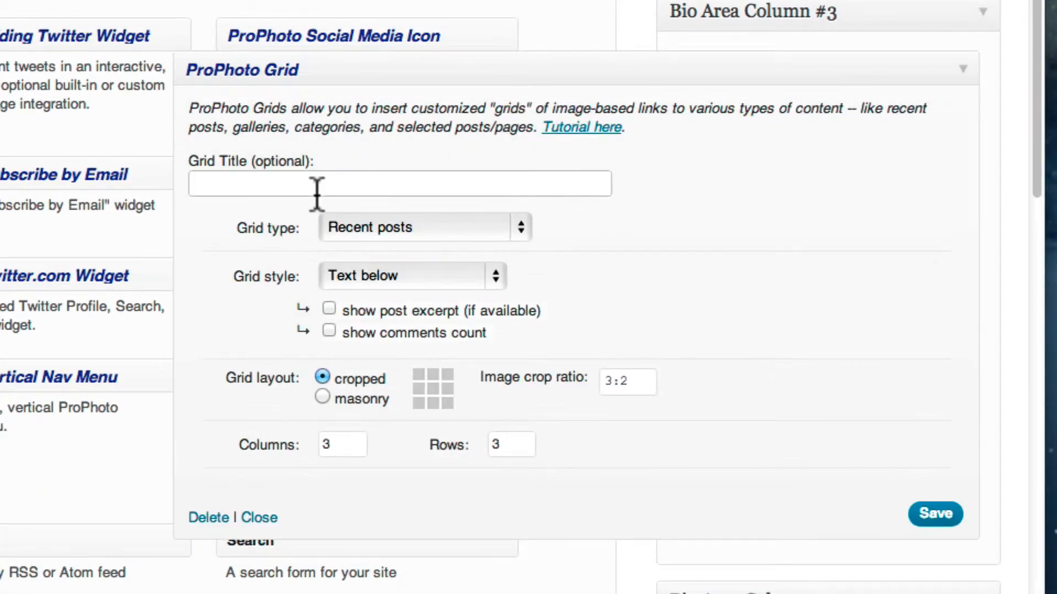
type("Bio Area Col #3")
Step: Set the Column #3 grid's type to Select posts/pages and its style to Overlaid text on rollover
left_click(377, 225)
left_click(377, 306)
left_click(396, 277)
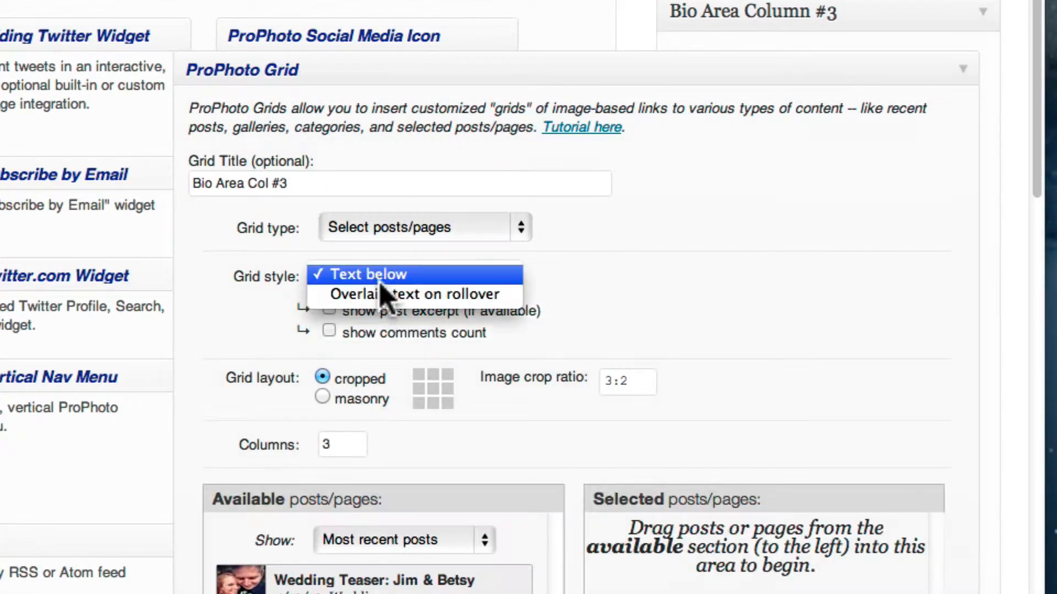
left_click(420, 294)
Step: Filter the available items to Pages and add My Gear, Information and About me to the selected posts/pages
left_click(368, 529)
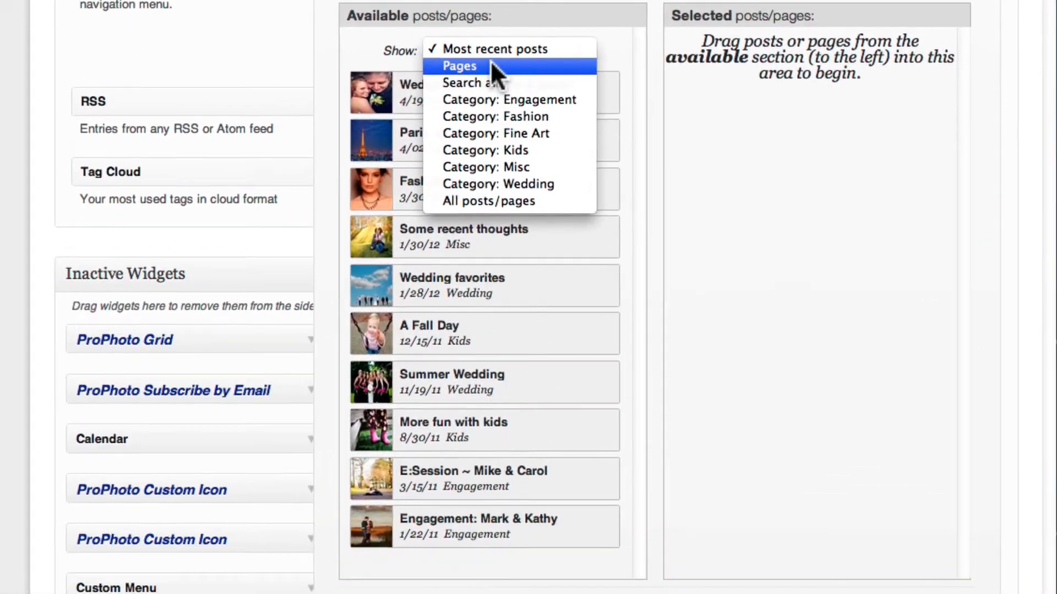
left_click(471, 143)
left_click_drag(530, 457, 688, 449)
left_click_drag(542, 423, 771, 110)
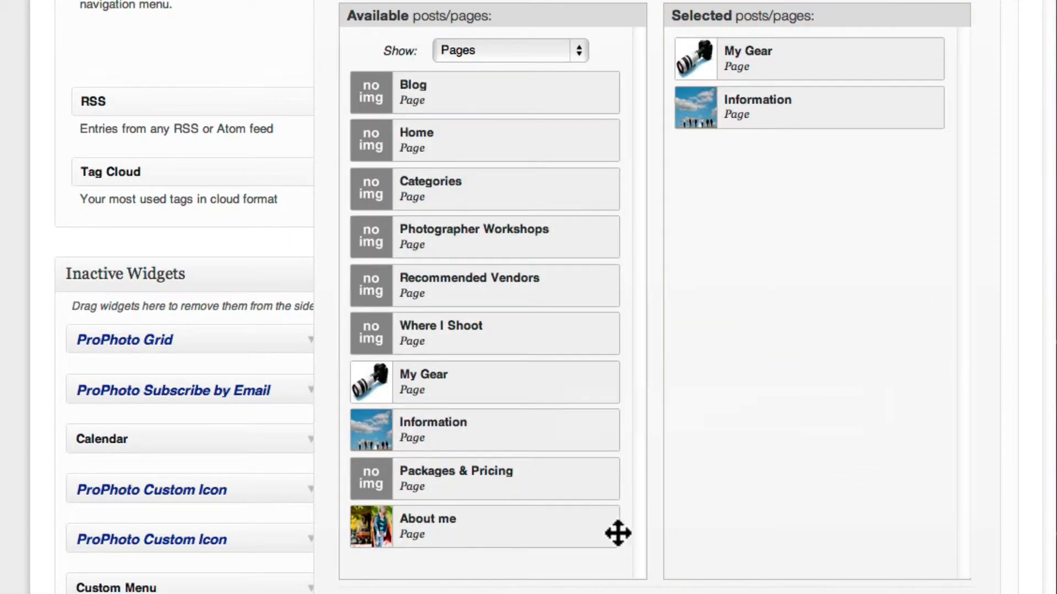
left_click_drag(618, 533, 886, 424)
Step: Save and close the Column #3 grid, and reload the site's front page to show the new grids
left_click(996, 557)
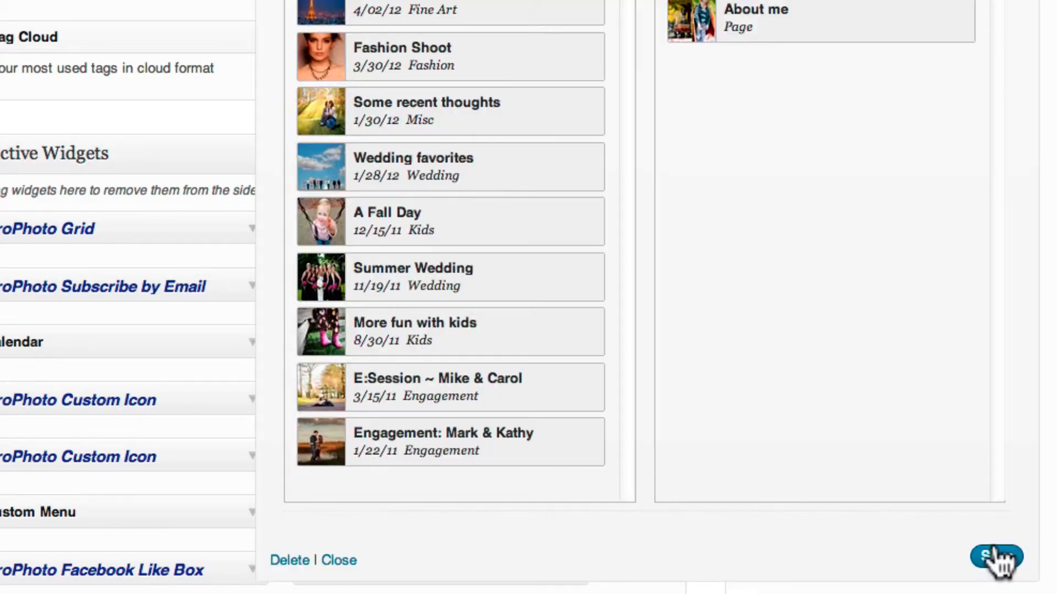
left_click(344, 560)
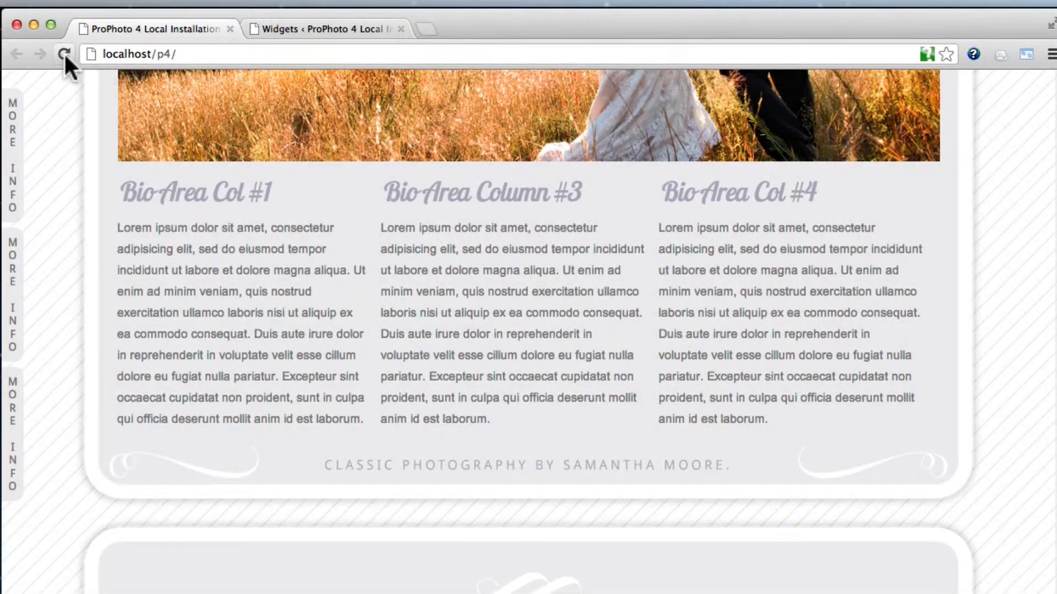
left_click(64, 52)
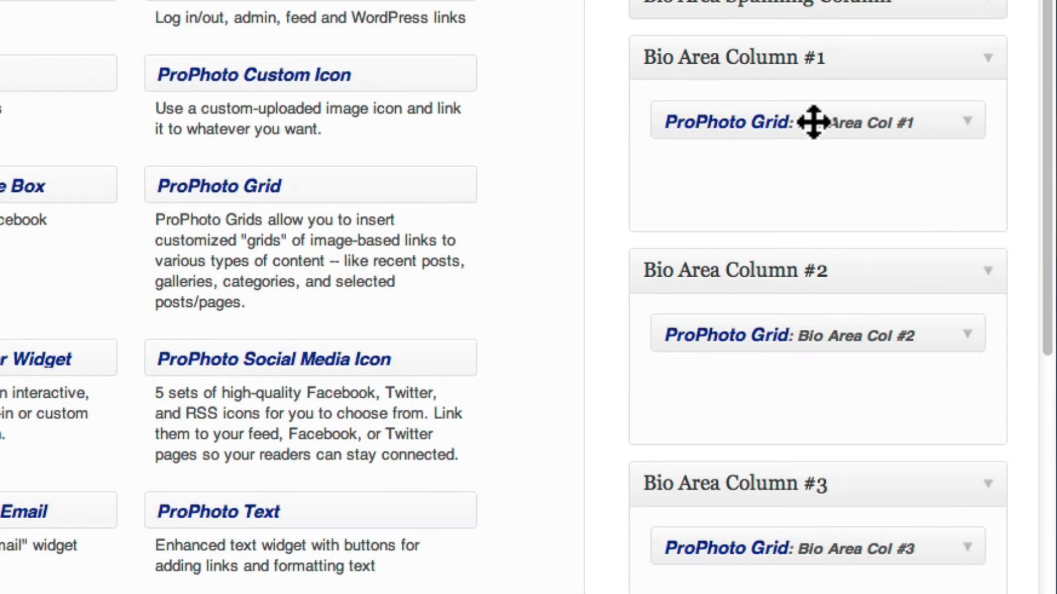
Step: Remove the ProPhoto Grid from Bio Area Column #1 and reload the site's front page
left_click_drag(811, 121, 428, 156)
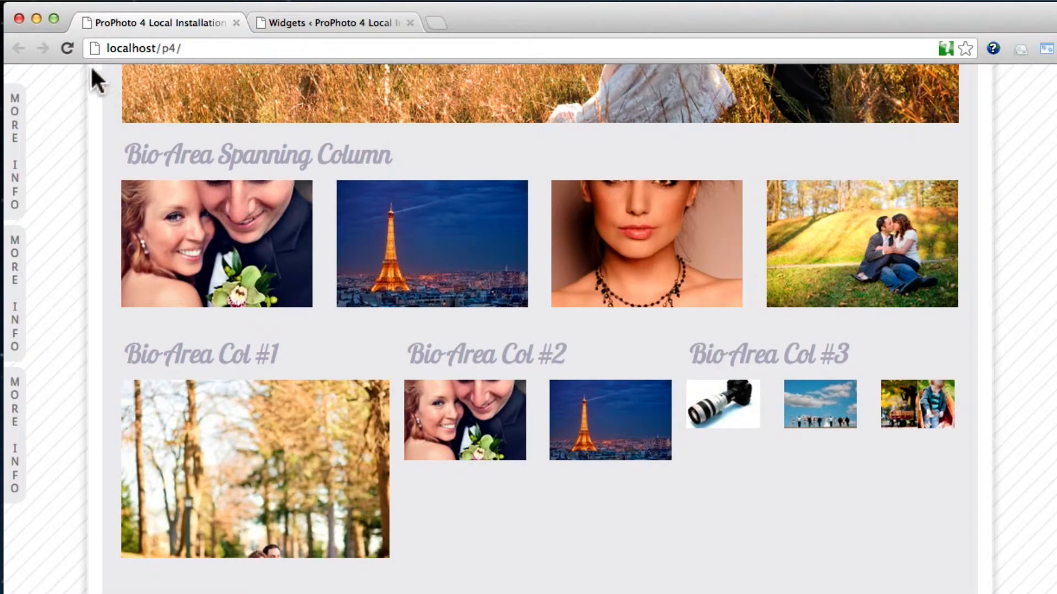
left_click(74, 50)
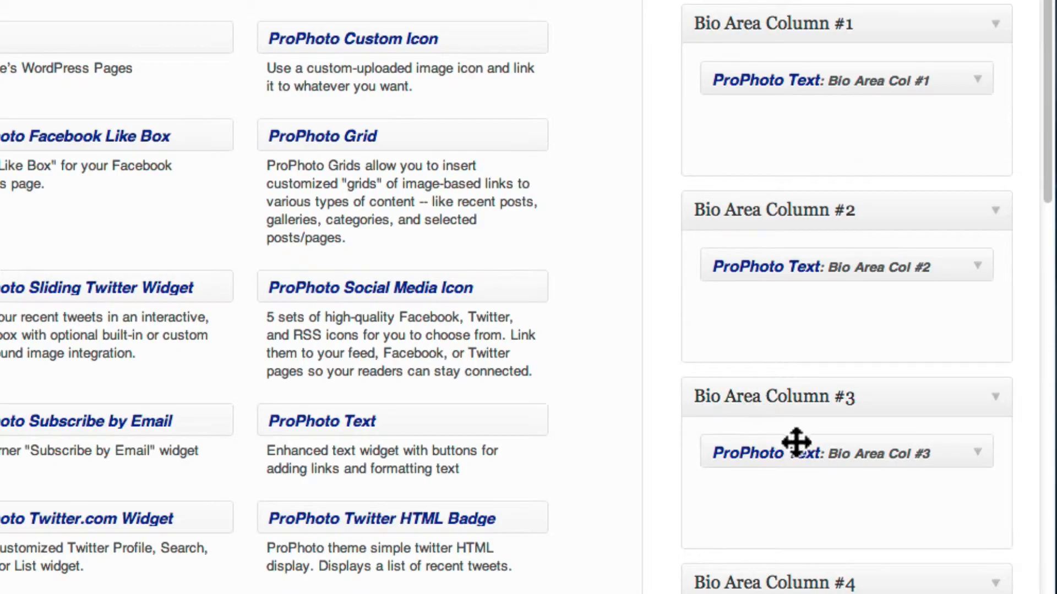
Step: Move the "Bio Area Col #3" text widget into Bio Area Column #2 and reload the site's front page
left_click_drag(824, 455, 840, 333)
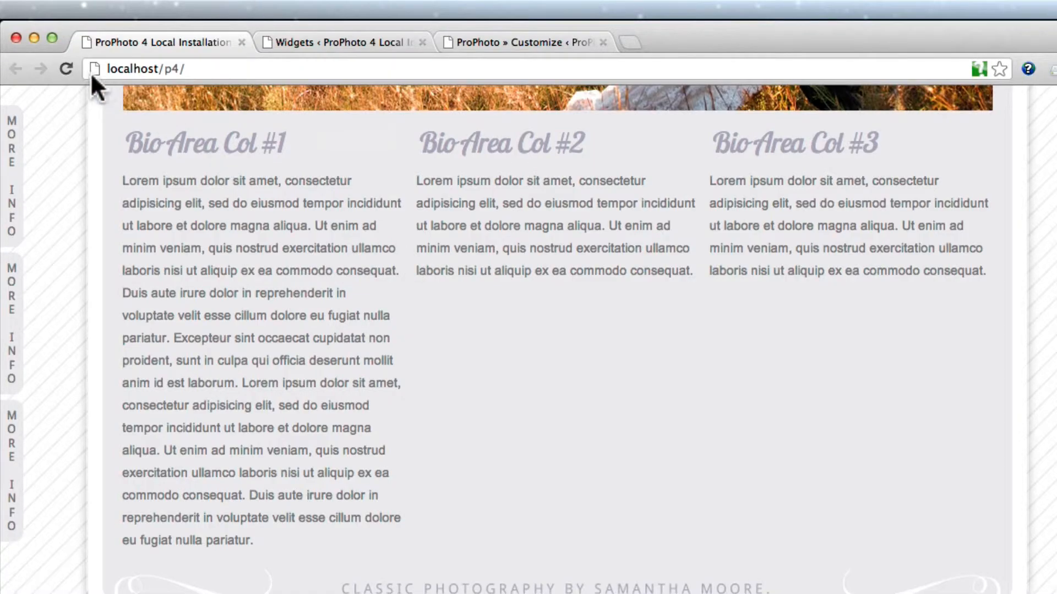
left_click(67, 68)
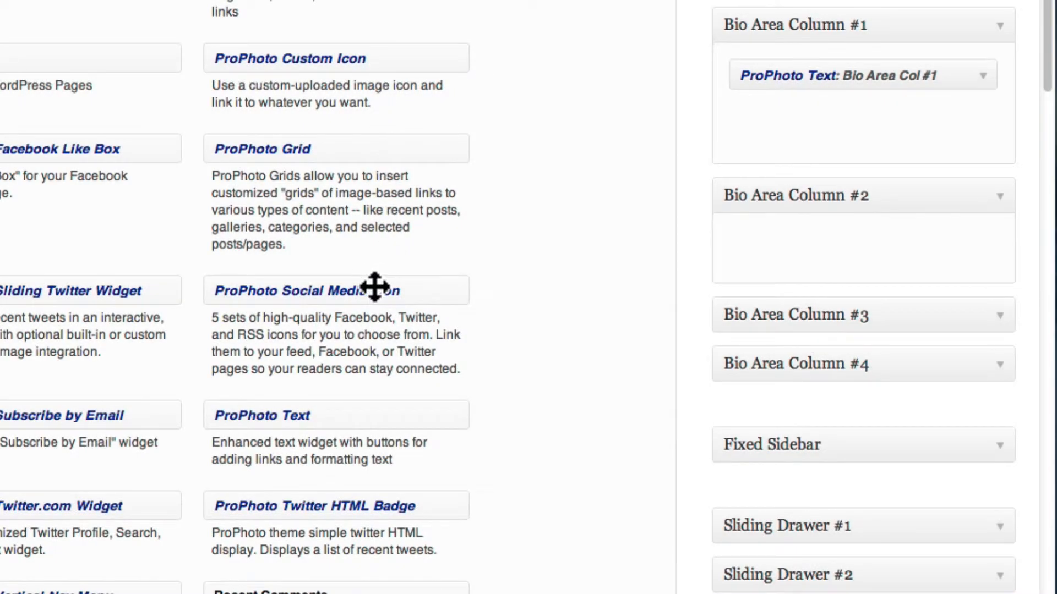
Step: Add a ProPhoto Social Media Icon widget to Bio Area Column #2
left_click_drag(385, 286, 875, 236)
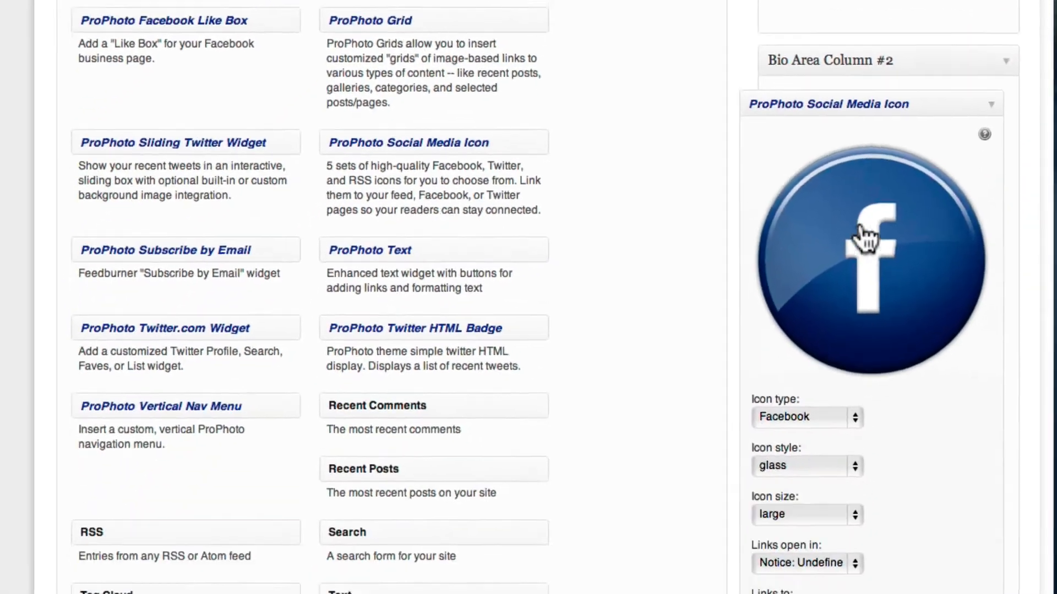
scroll(844, 447, "down", 1)
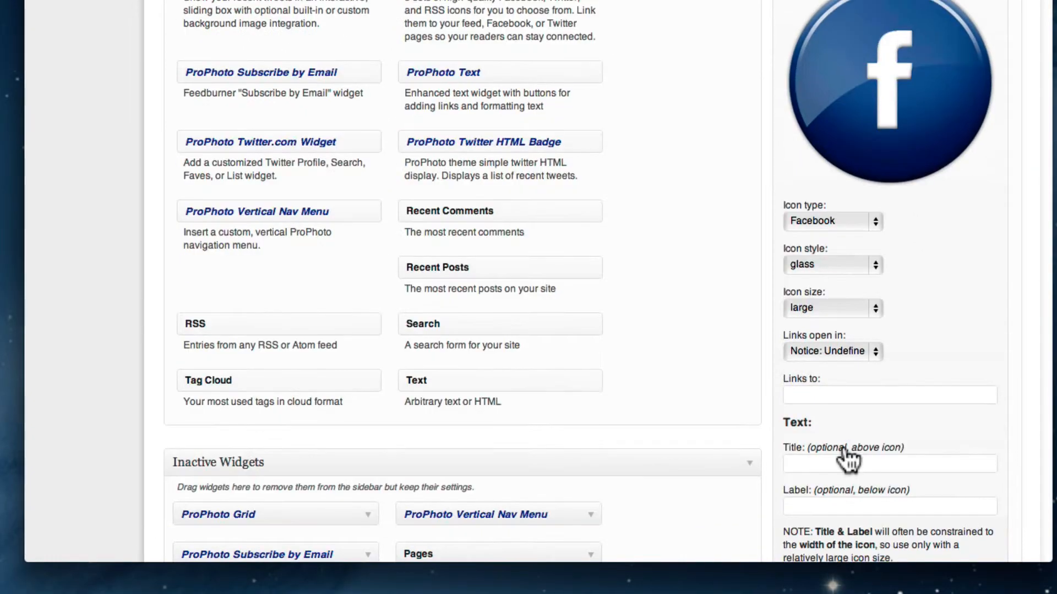
Step: Title the social media icon widget "Bio Area Col #2" and save it
left_click(844, 461)
type("Bio")
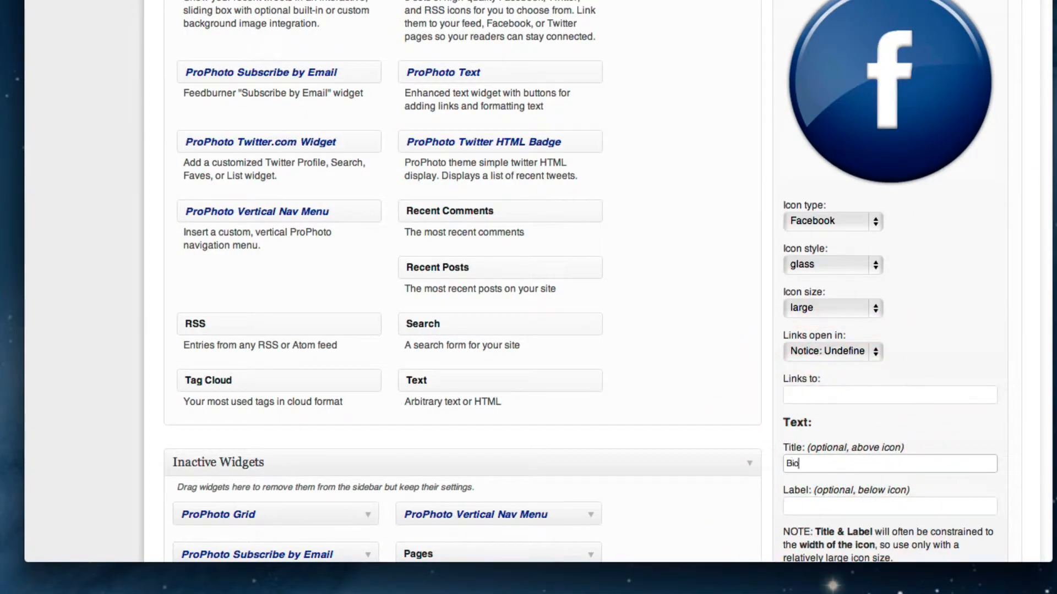
type(" Area Col #2")
scroll(877, 342, "down", 5)
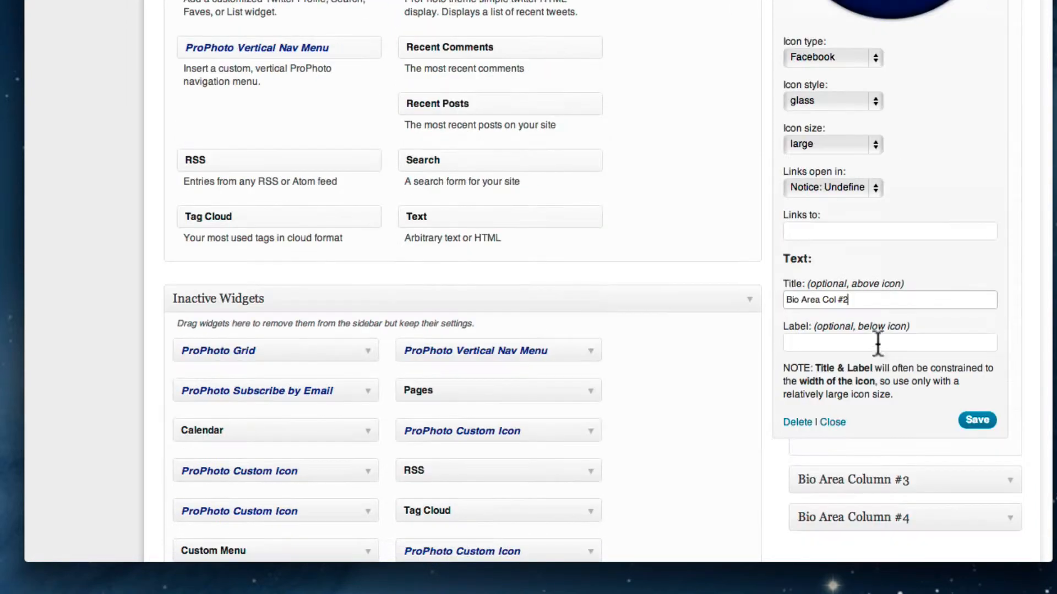
left_click(982, 387)
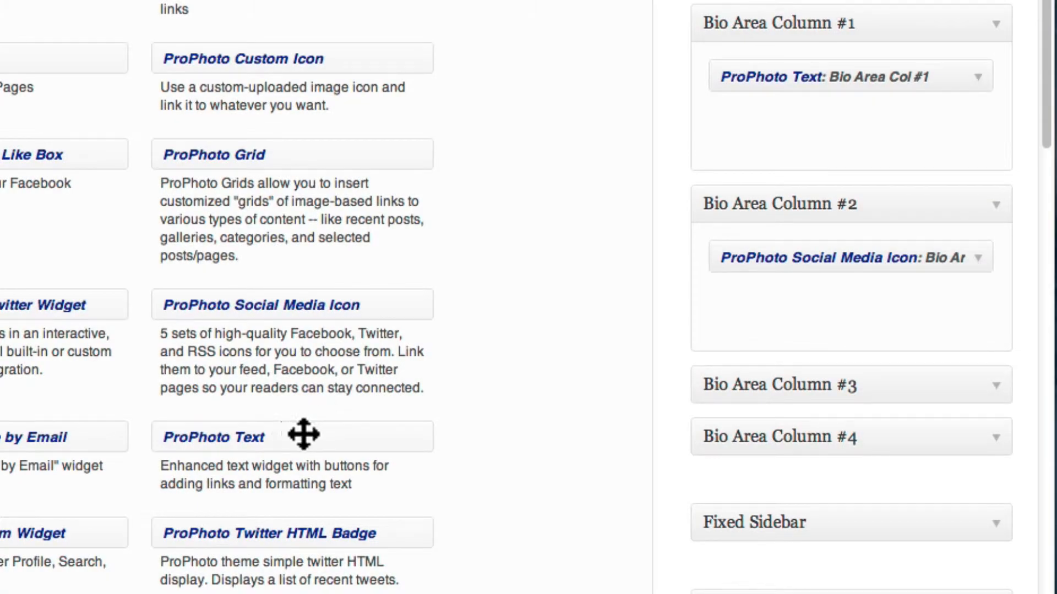
Step: Add a ProPhoto Text widget to Bio Area Column #2 and title it "Text Widget"
left_click_drag(304, 435, 894, 245)
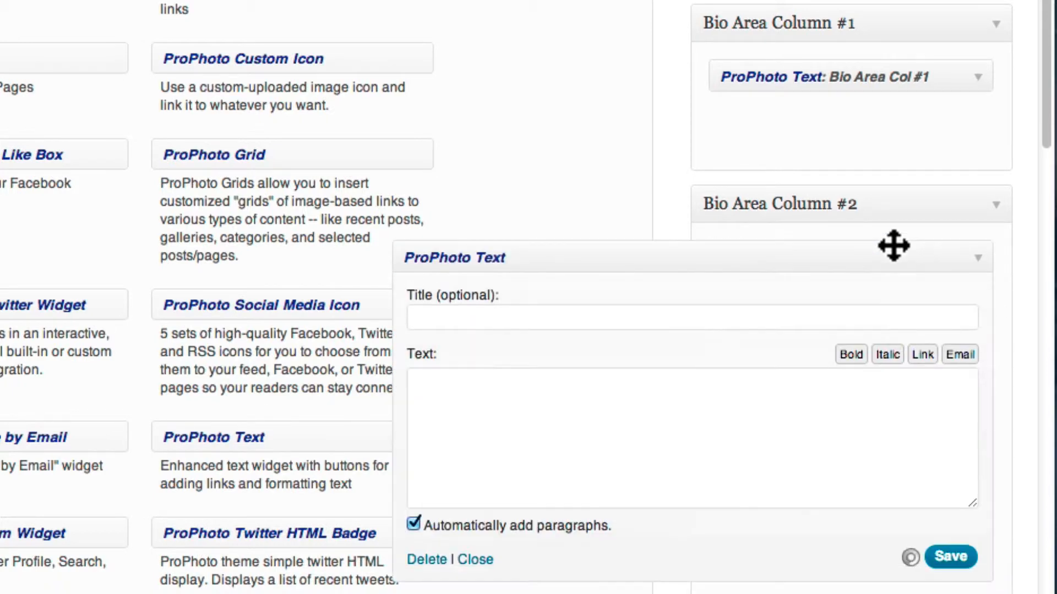
left_click(613, 314)
type("Text W")
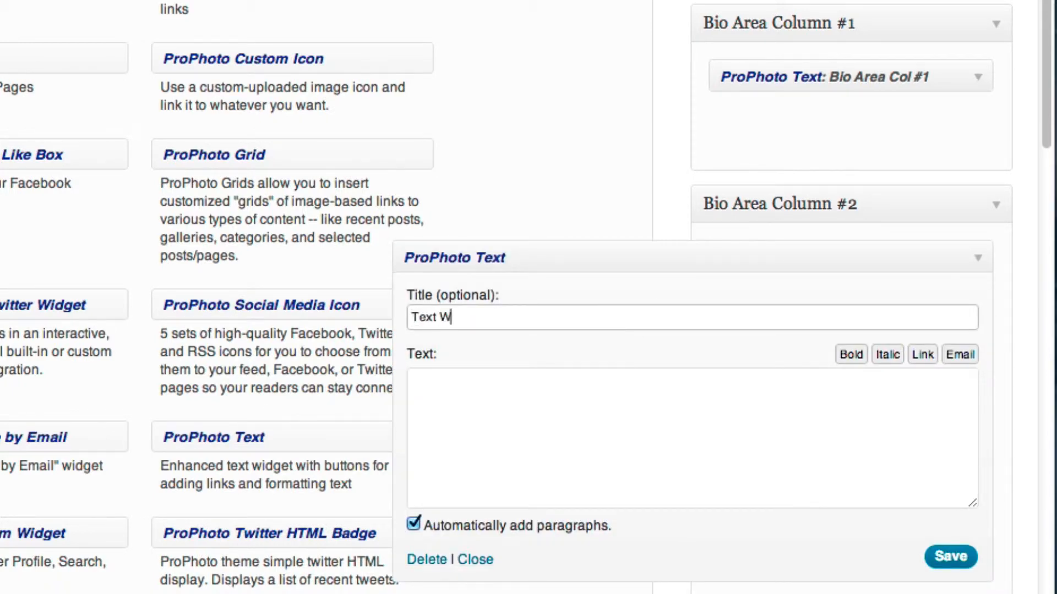
type("idget")
Step: Fill the text widget with a lorem ipsum paragraph, save and close it, and reload the site's front page
left_click(637, 407)
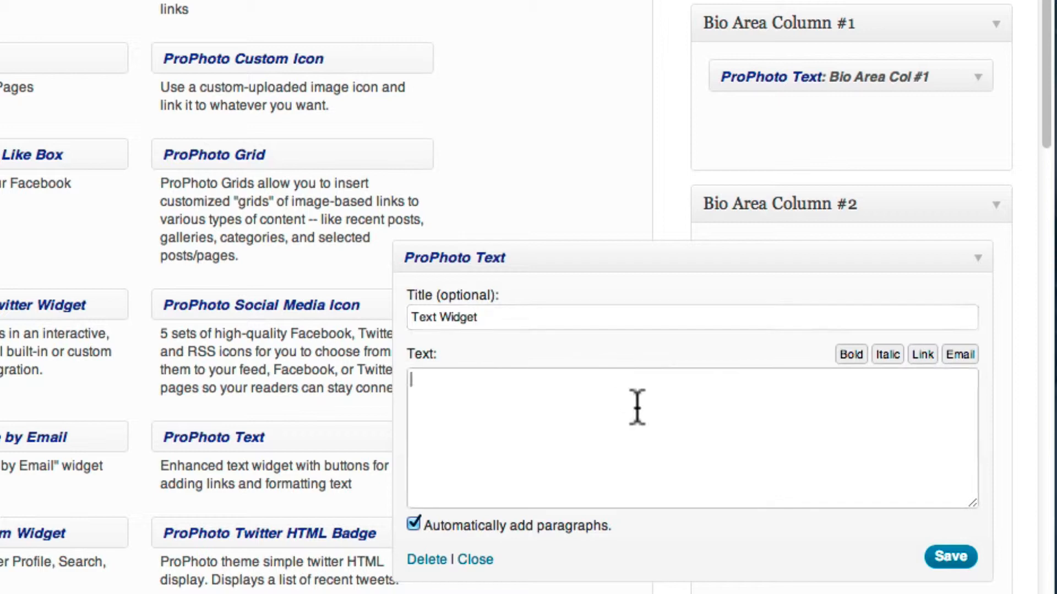
type("lorem")
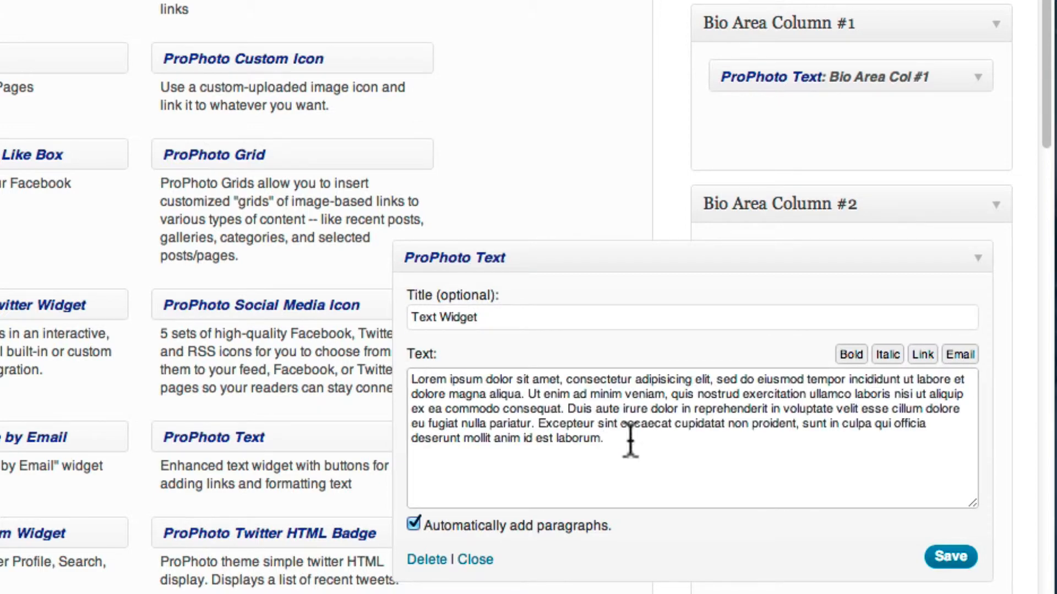
left_click(961, 559)
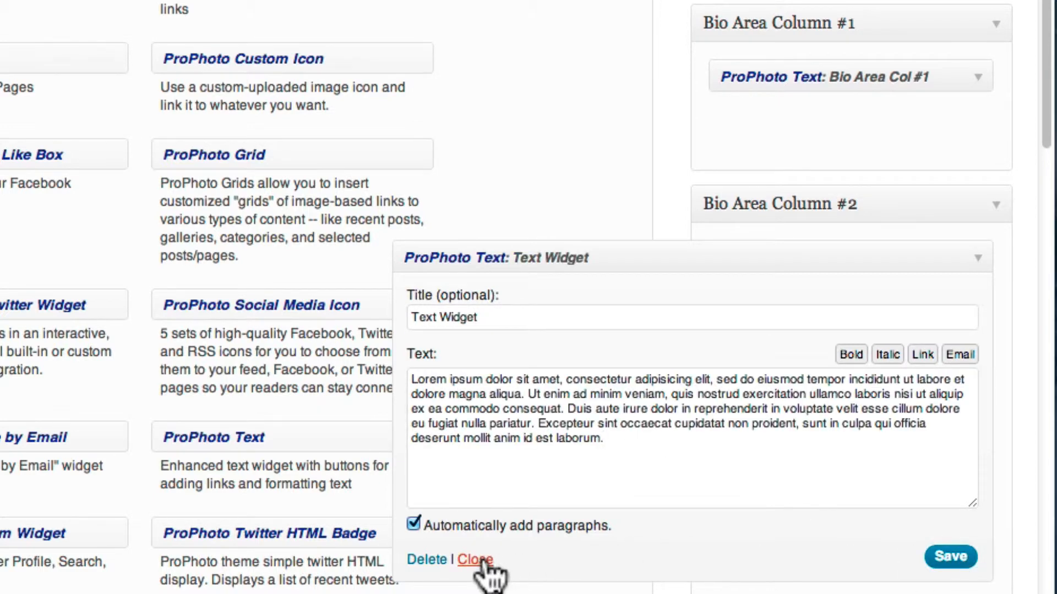
left_click(474, 559)
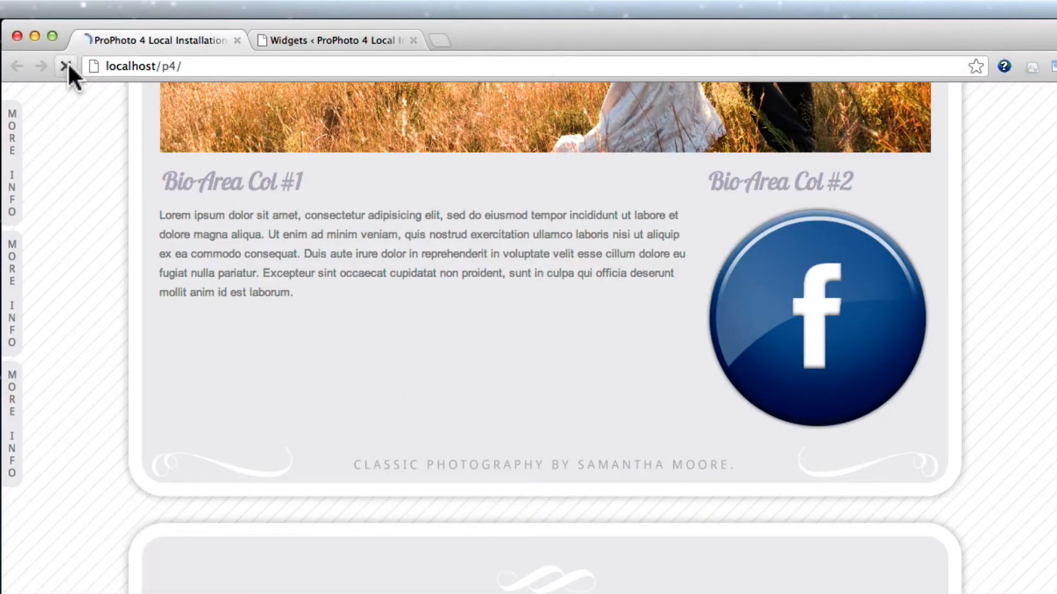
left_click(67, 62)
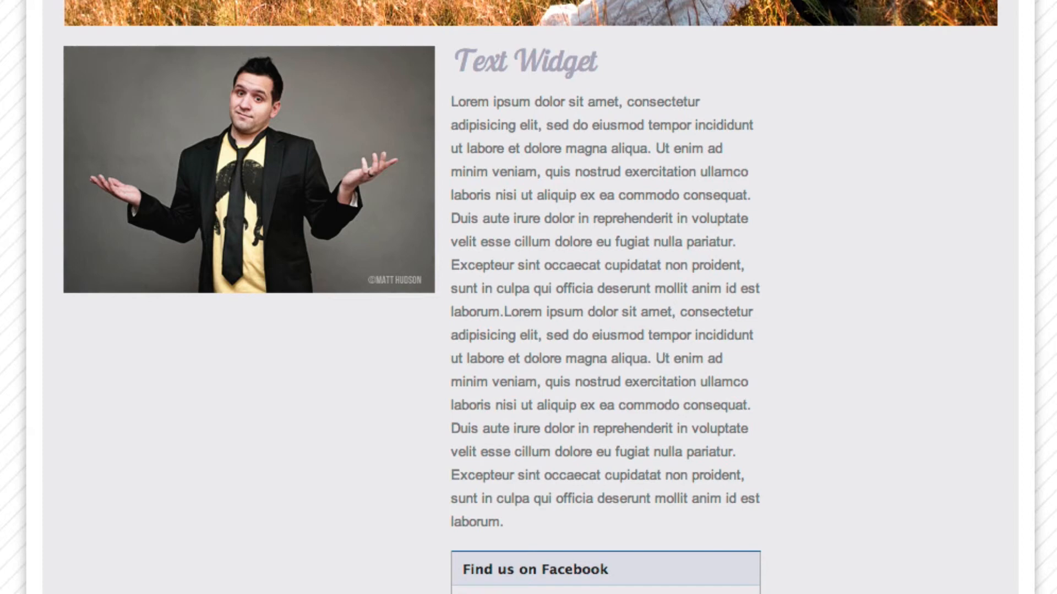
Step: Examine the bio area layout on the site, from the first text widget past the Facebook like box to the Twitter icon
scroll(528, 297, "down", 3)
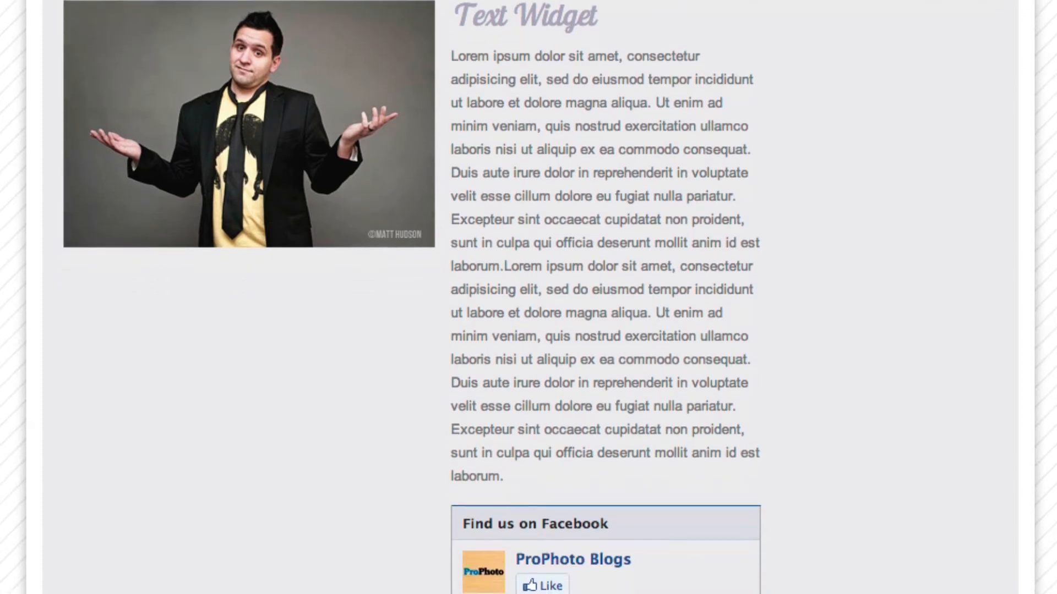
scroll(528, 298, "down", 8)
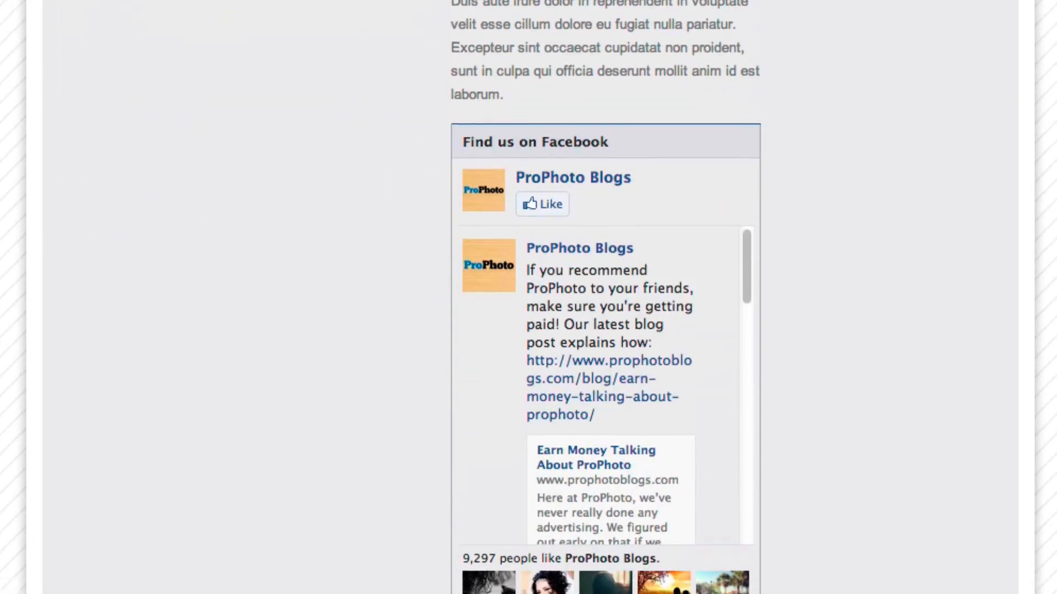
scroll(528, 297, "down", 3)
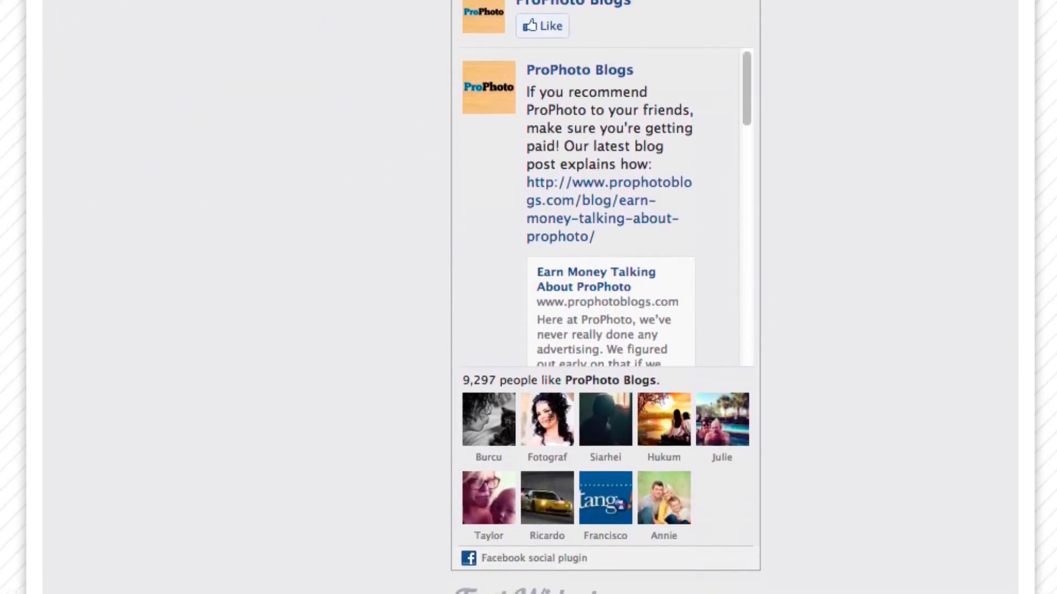
scroll(529, 298, "down", 3)
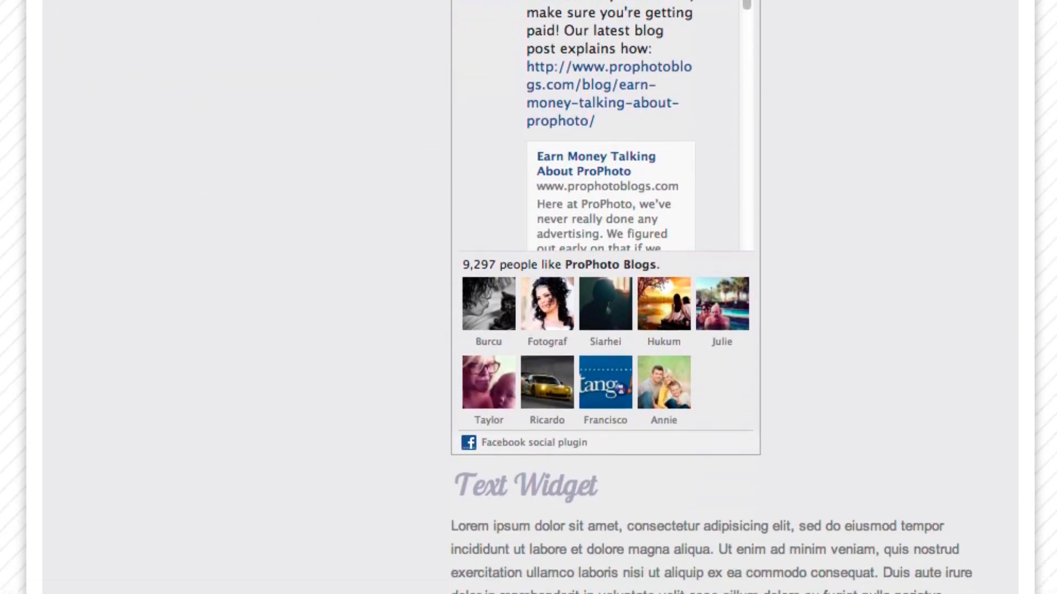
scroll(529, 297, "down", 4)
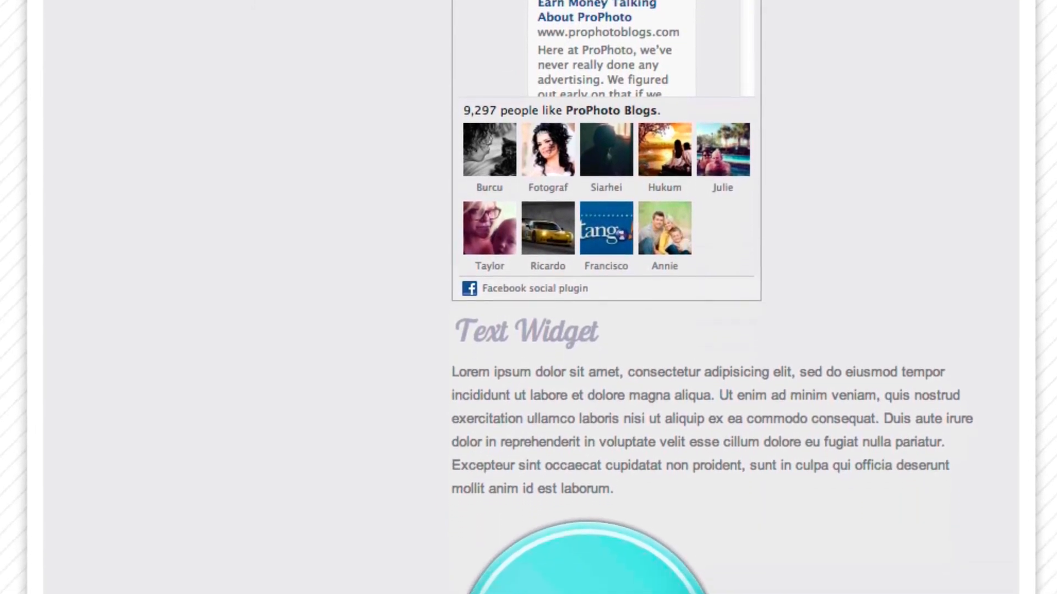
scroll(528, 297, "down", 4)
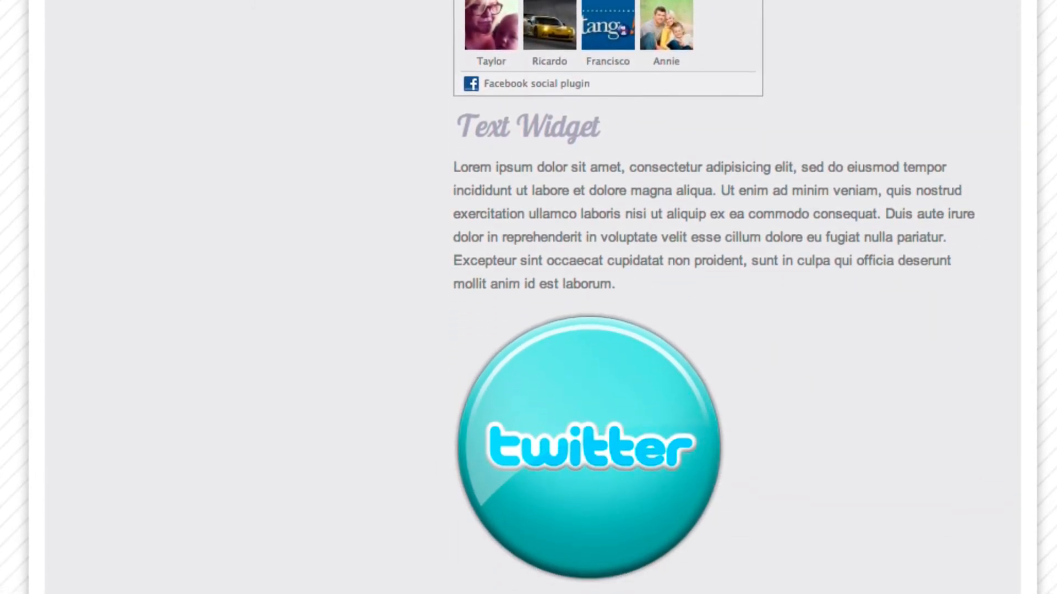
scroll(528, 297, "down", 2)
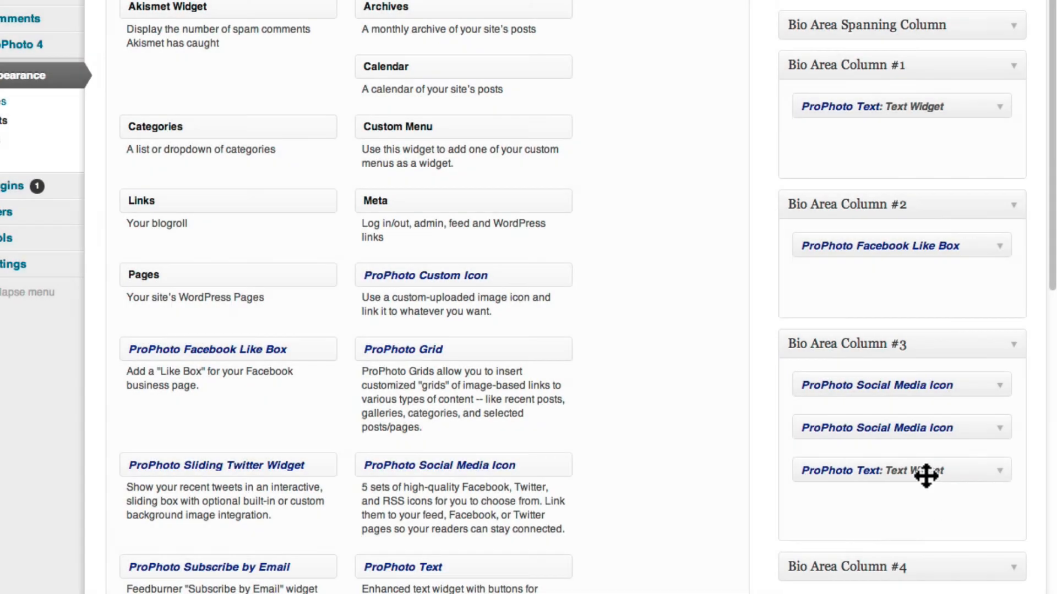
Step: Remove the text widget from Bio Area Column #3 and save the column's Facebook icon with the sketched style and small size
left_click_drag(925, 477, 715, 453)
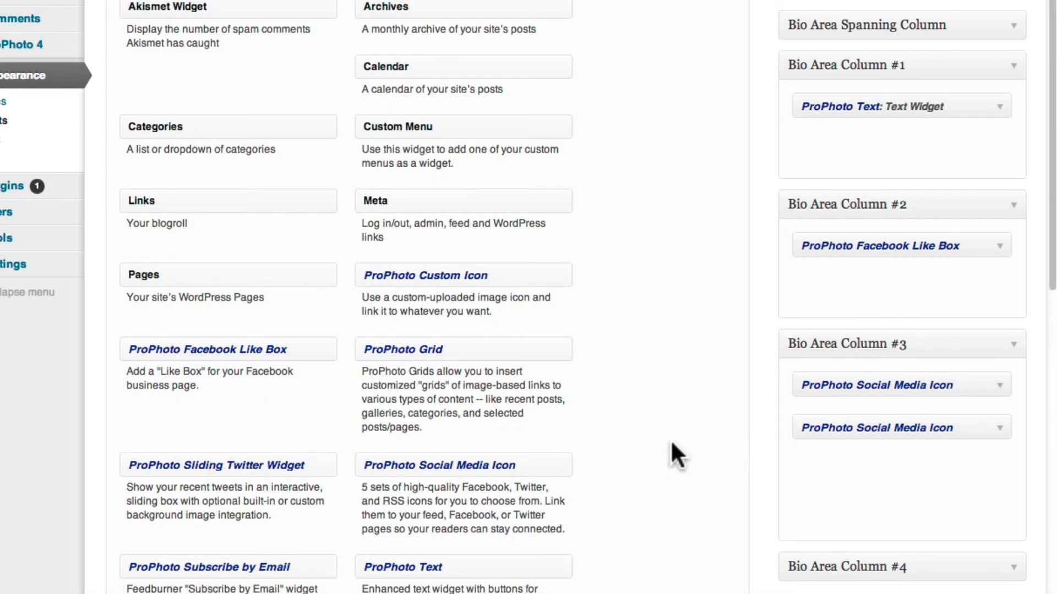
left_click(998, 387)
left_click(986, 578)
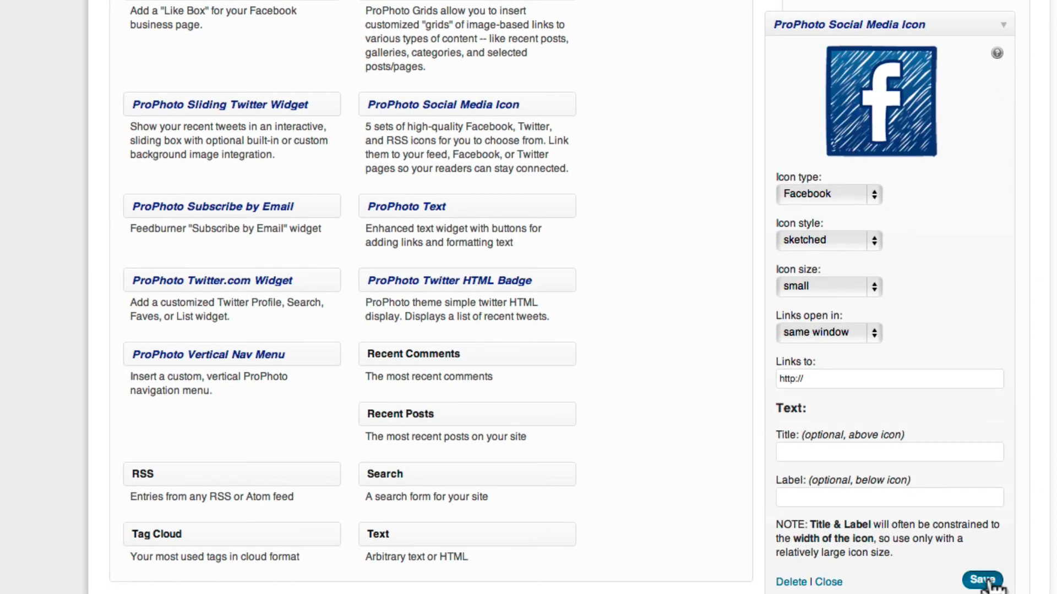
left_click(1002, 180)
Step: Set the Twitter icon in Bio Area Column #3 to the sketched style and small size, and save and close it
left_click(1003, 66)
left_click(829, 406)
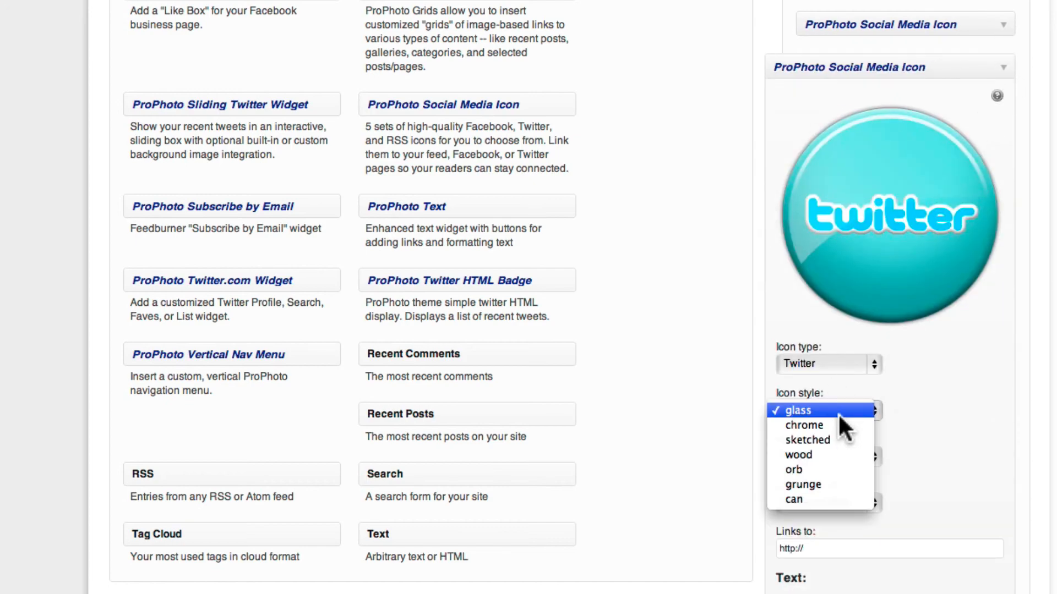
left_click(841, 439)
left_click(834, 457)
left_click(803, 309)
left_click(974, 451)
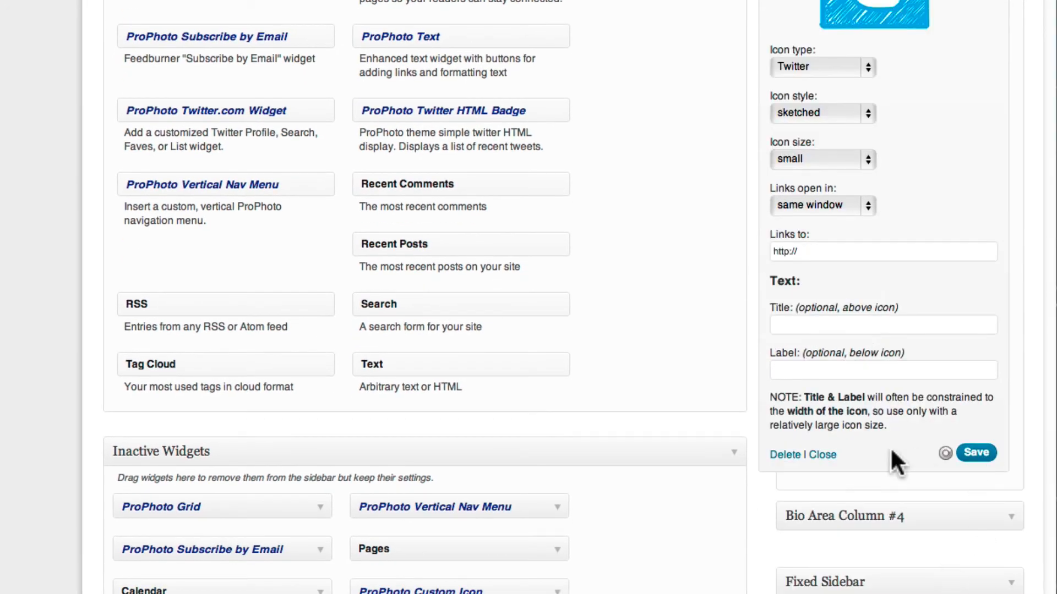
left_click(824, 457)
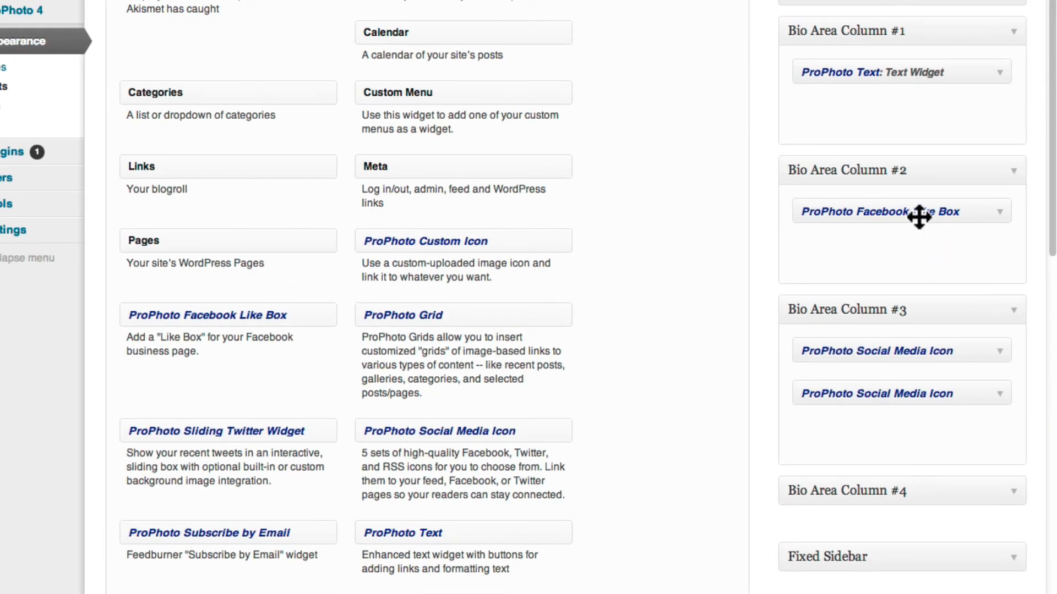
Step: Move the ProPhoto Facebook Like Box from Bio Area Column #2 to the top of Bio Area Column #3
left_click_drag(920, 217, 928, 342)
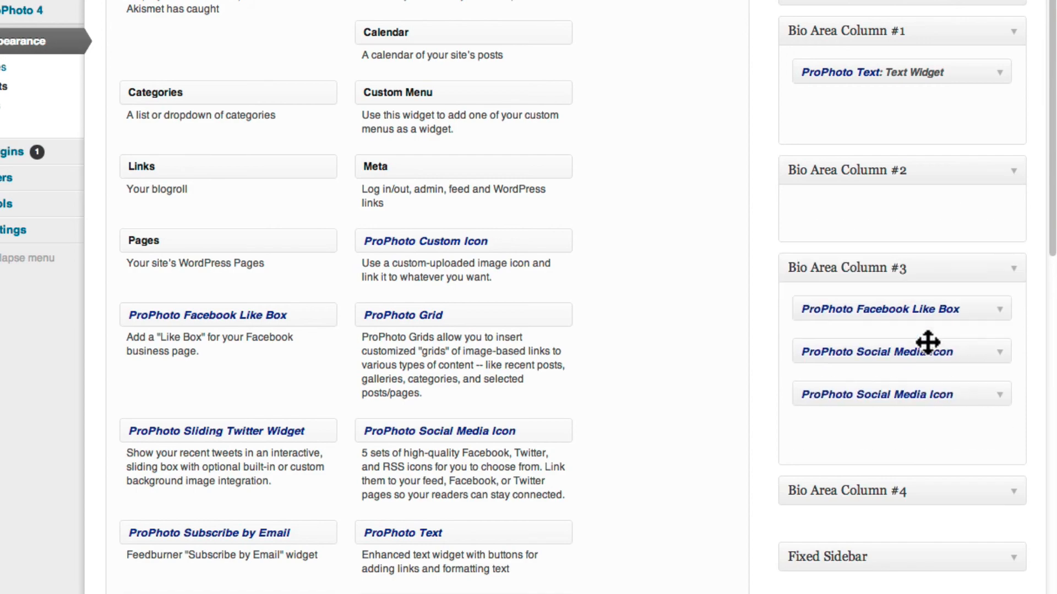